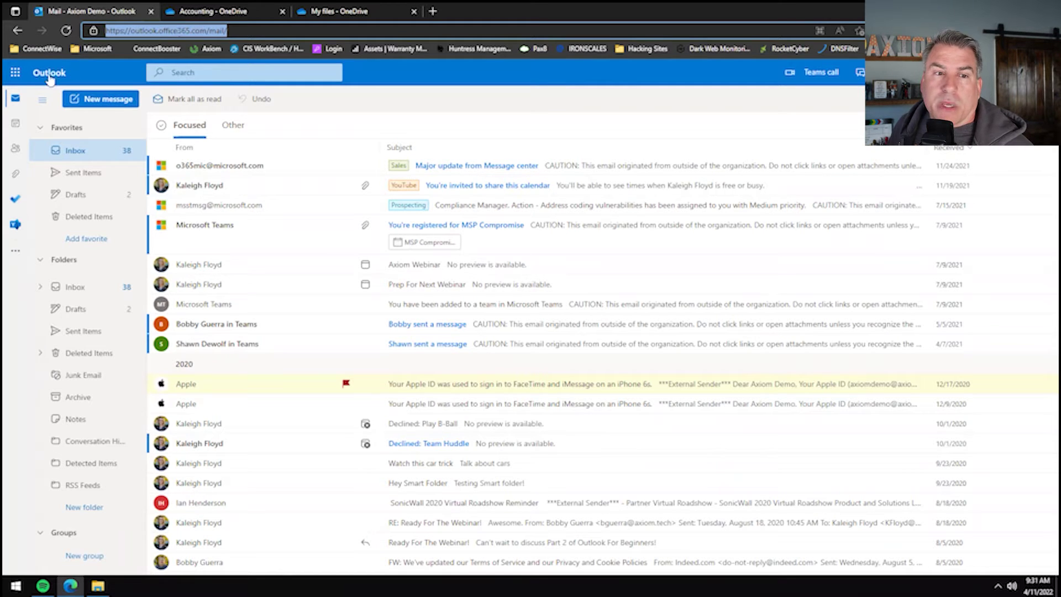
# Open My files in OneDrive on the web and bring up the synced OneDrive - Axiom (1) folder in File Explorer
pyautogui.click(17, 74)
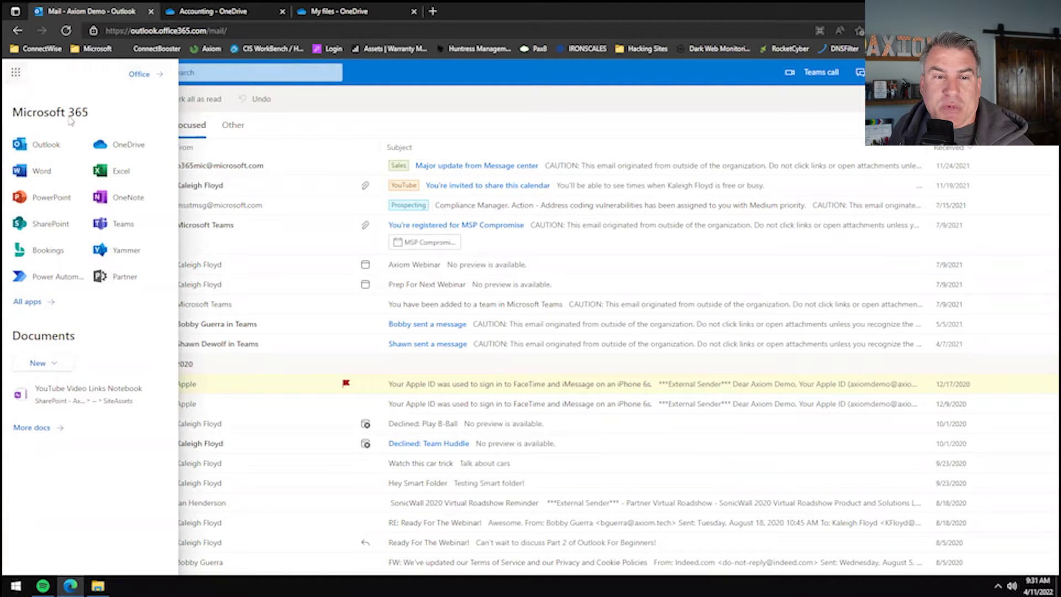
pyautogui.click(128, 144)
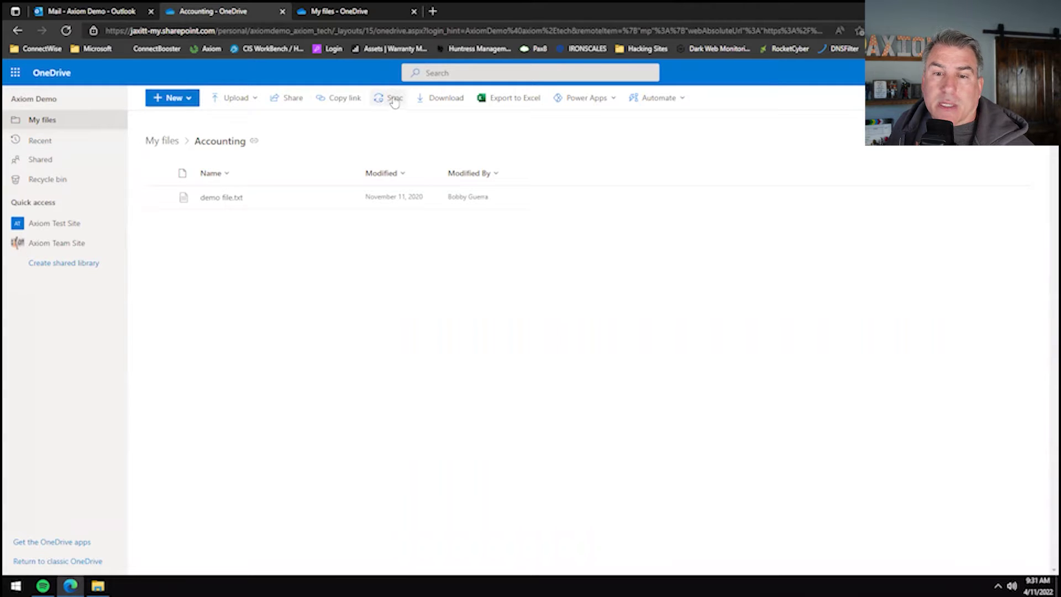
pyautogui.click(68, 119)
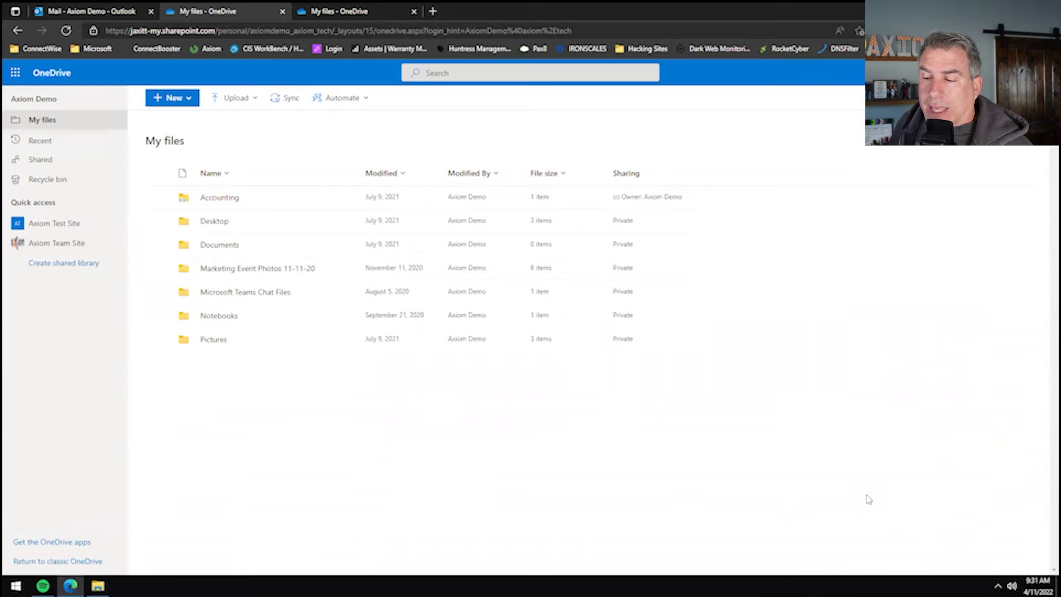
pyautogui.moveTo(98, 585)
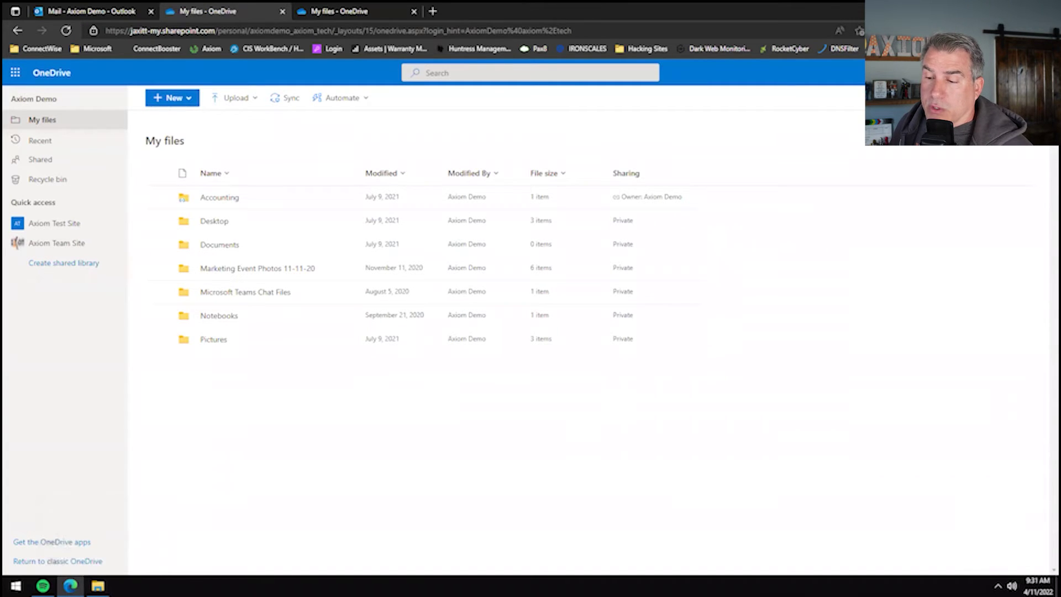
pyautogui.click(997, 585)
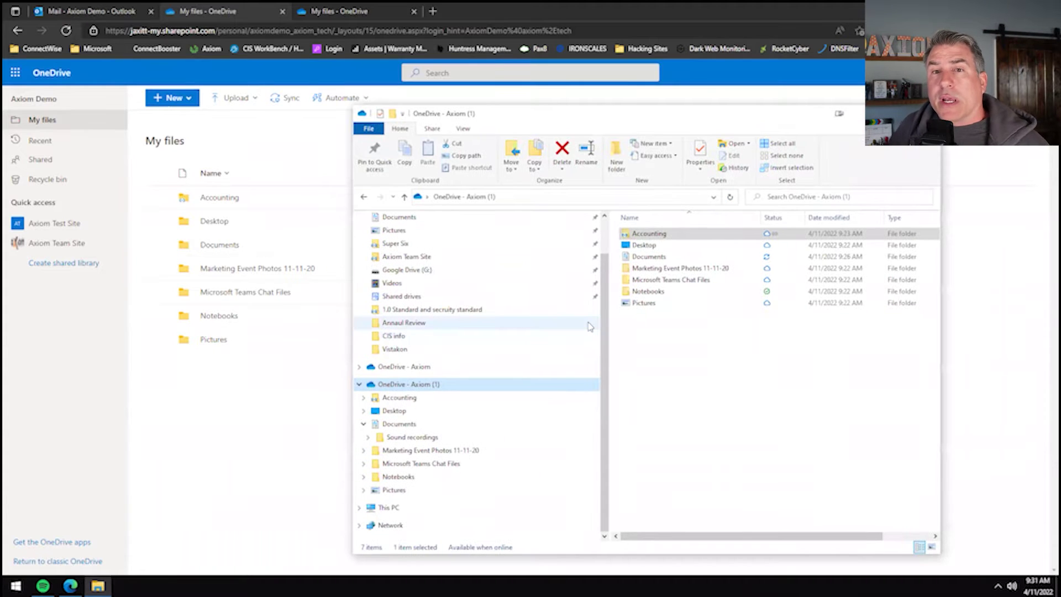
# Create a new Excel workbook inside the Accounting folder of OneDrive on the web
pyautogui.click(231, 205)
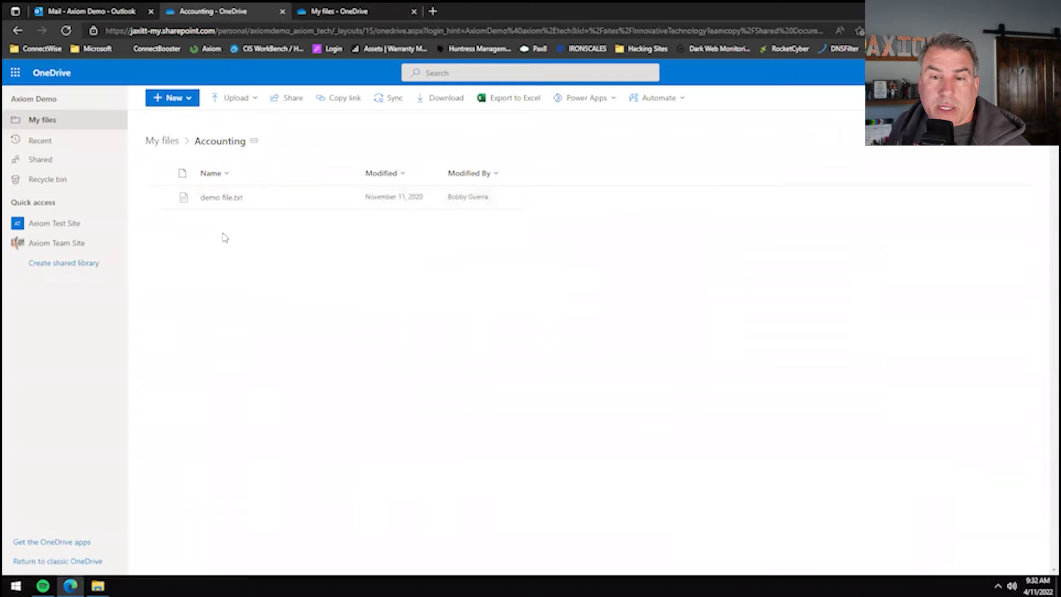
pyautogui.click(192, 99)
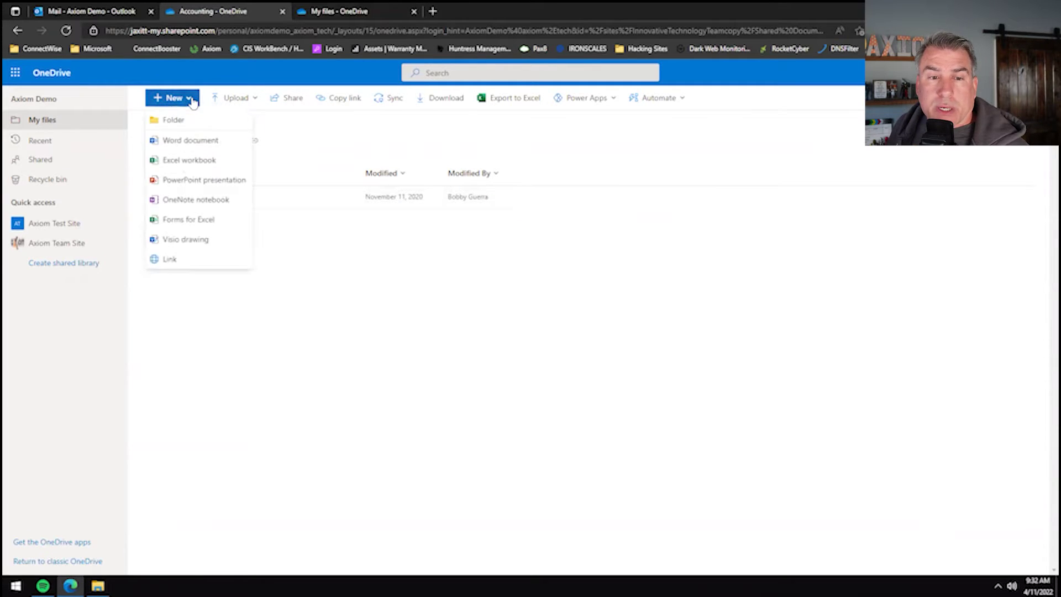
pyautogui.click(192, 161)
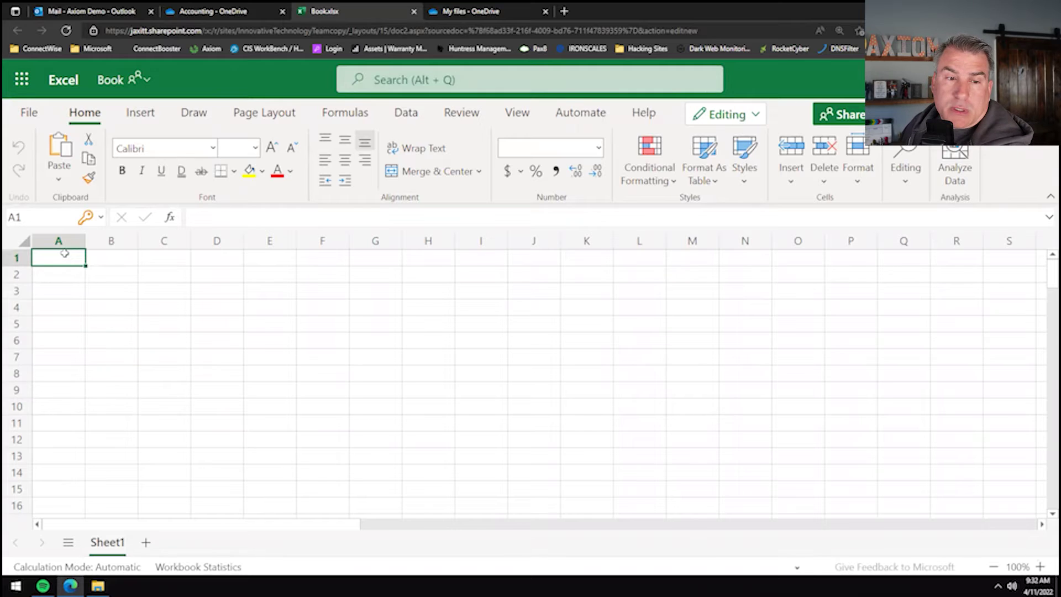
# Enter the heading "Account File" in cell A1 and merge and center it across A1:B1
pyautogui.write('Account File')
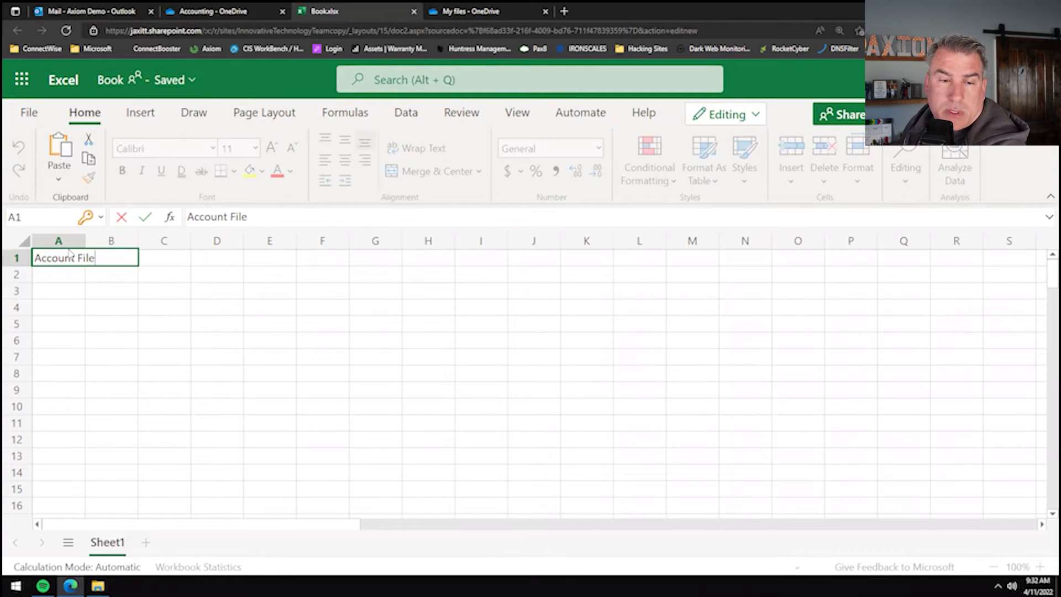
pyautogui.click(69, 299)
pyautogui.moveTo(60, 260); pyautogui.dragTo(117, 269)
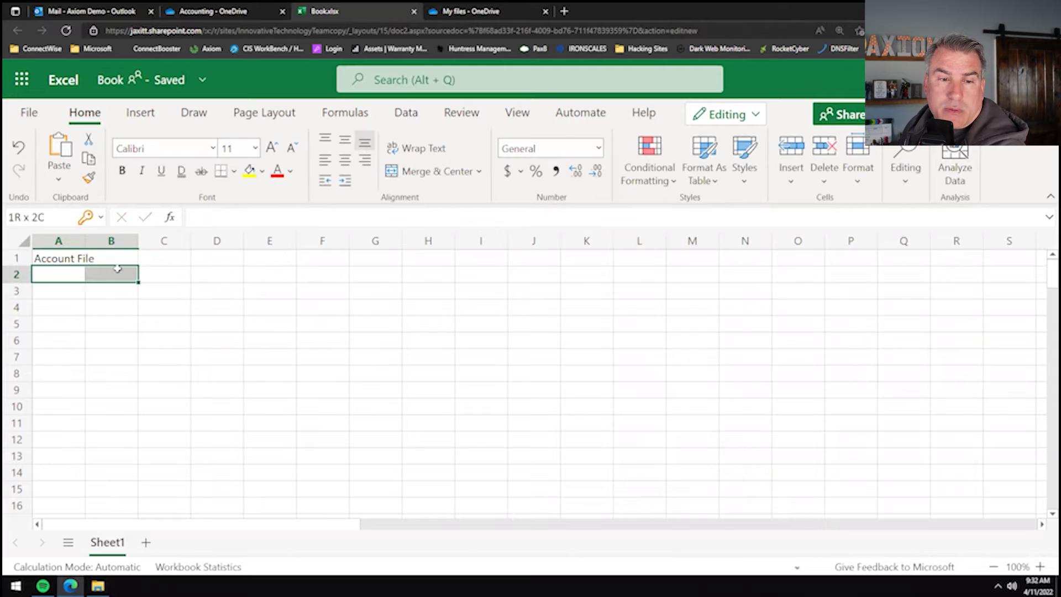
pyautogui.click(68, 264)
pyautogui.keyDown('shift'); pyautogui.click(106, 256); pyautogui.keyUp('shift')
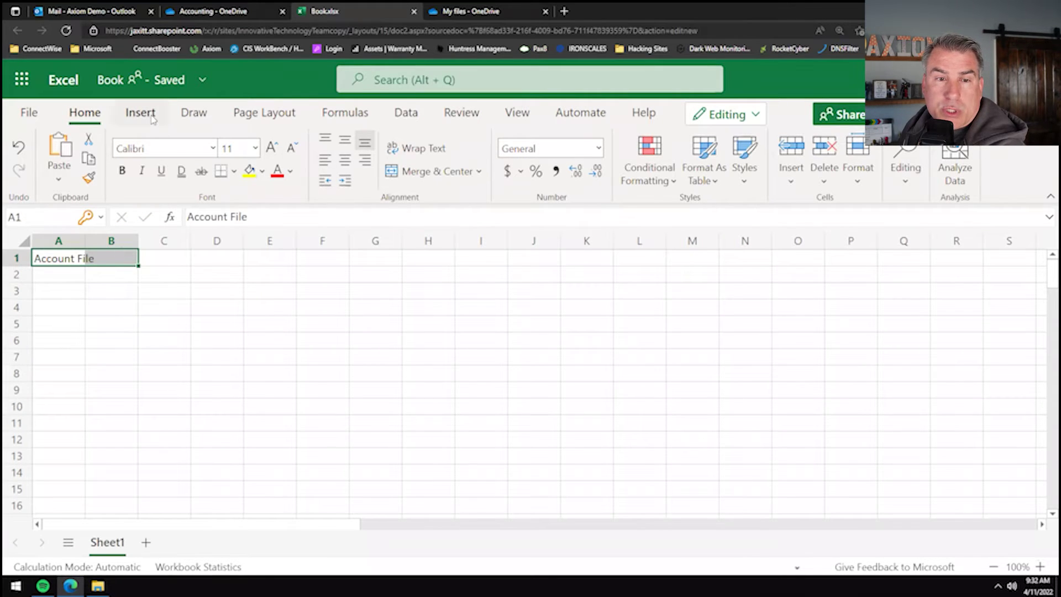
pyautogui.click(479, 172)
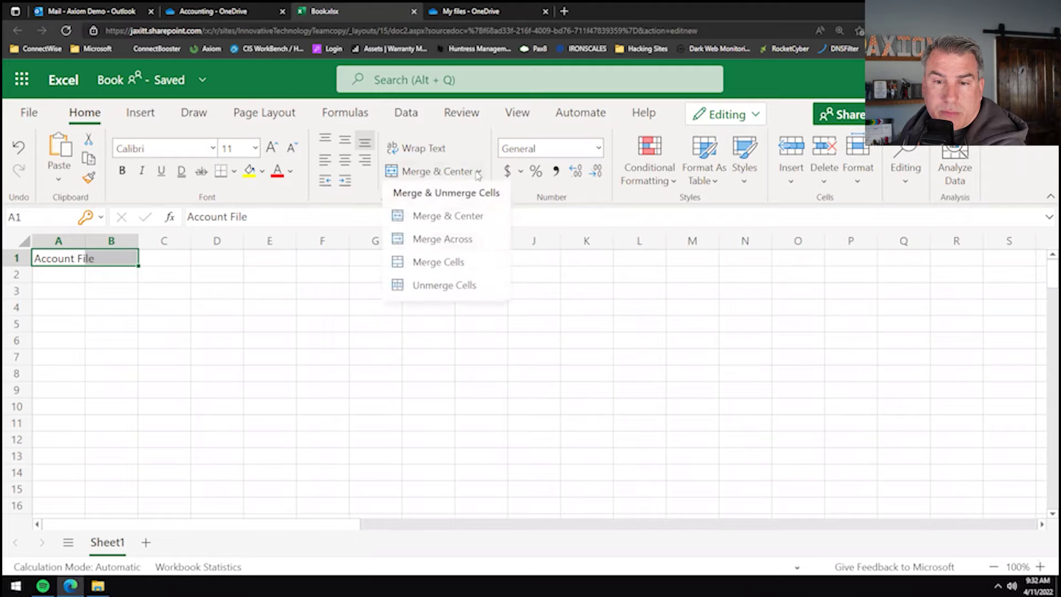
pyautogui.click(443, 226)
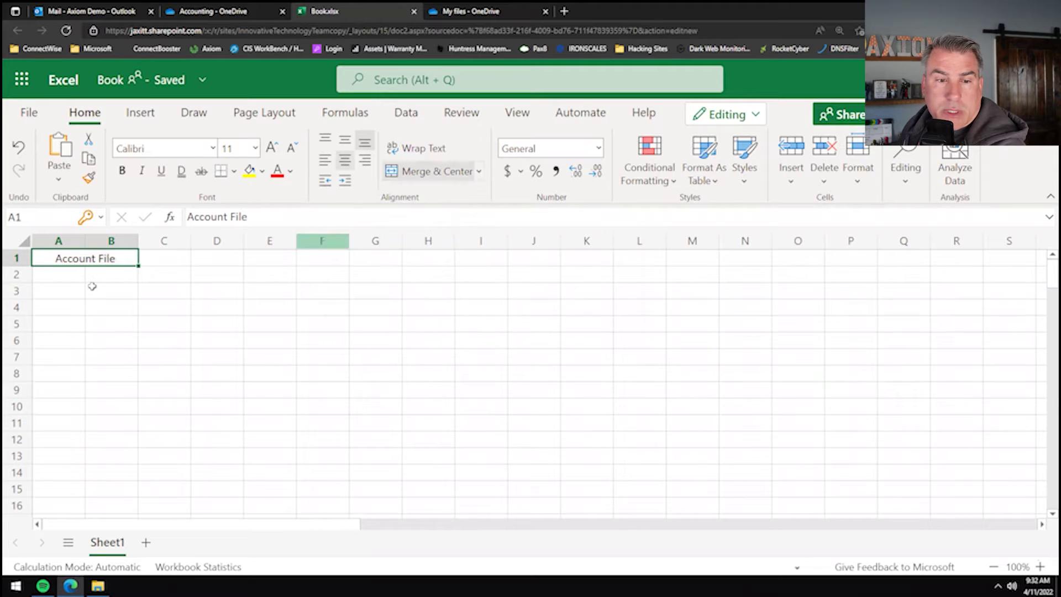
# Fill the cells under the heading with sample text: "asd" in A2 and "asdf" in A3 through A5
pyautogui.click(58, 277)
pyautogui.write('asd')
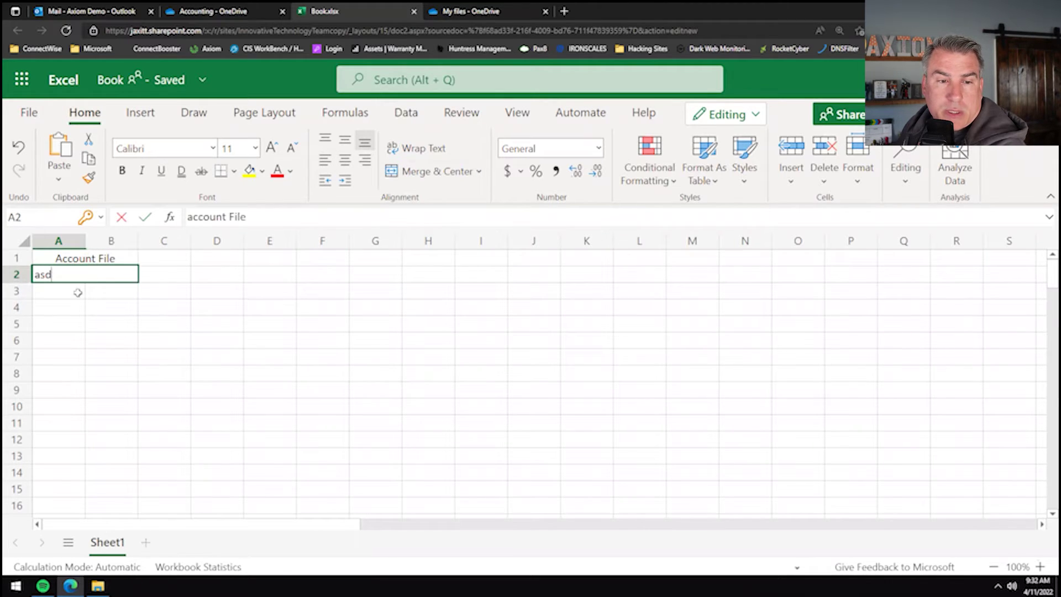
pyautogui.press('Return')
pyautogui.write('asdf')
pyautogui.press('Return')
pyautogui.write('asdf')
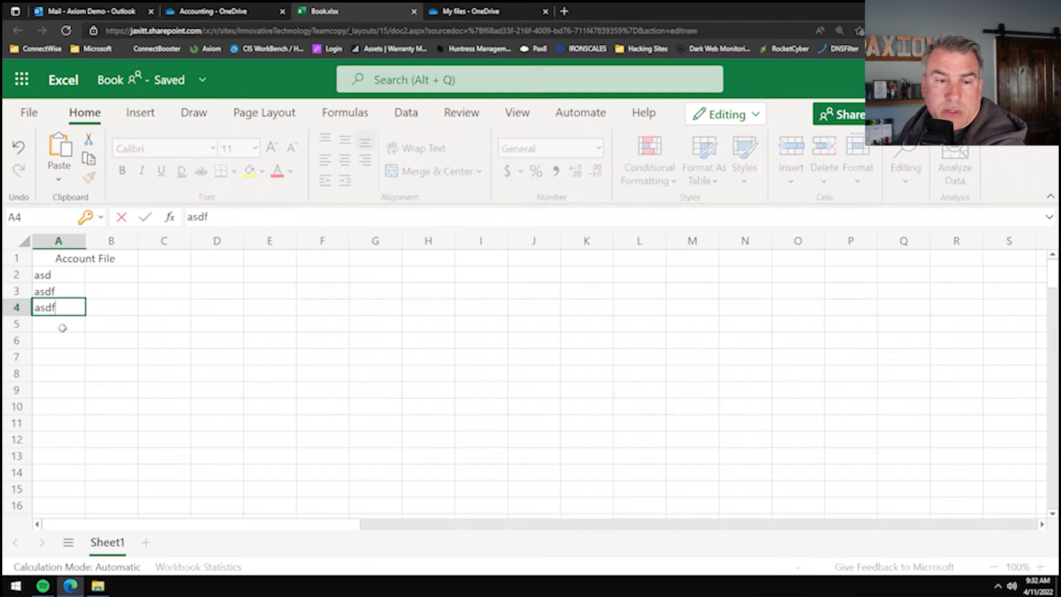
pyautogui.press('Return')
pyautogui.write('asdf')
pyautogui.click(166, 352)
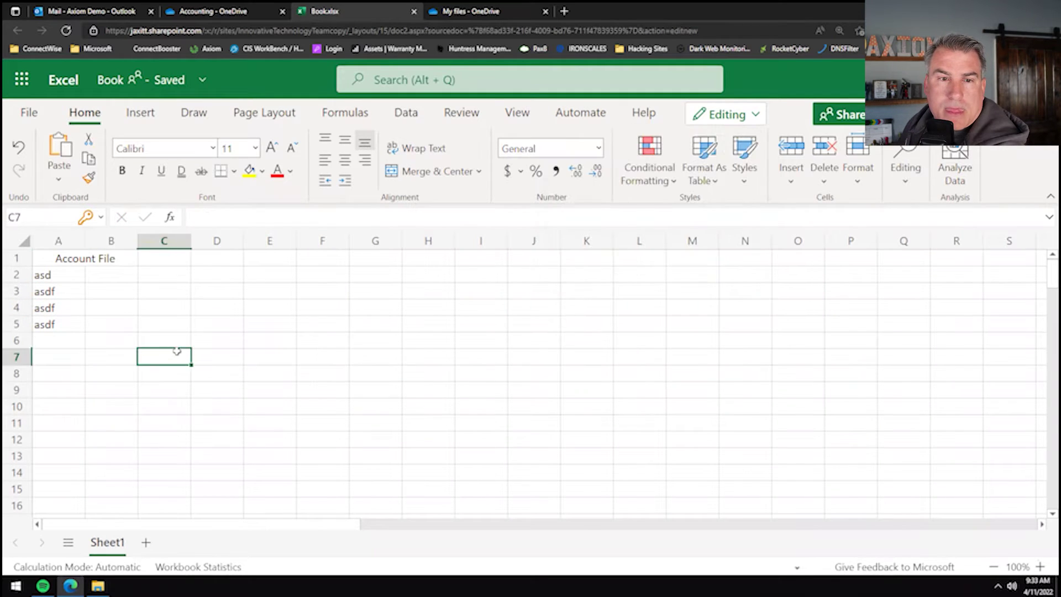
pyautogui.click(66, 327)
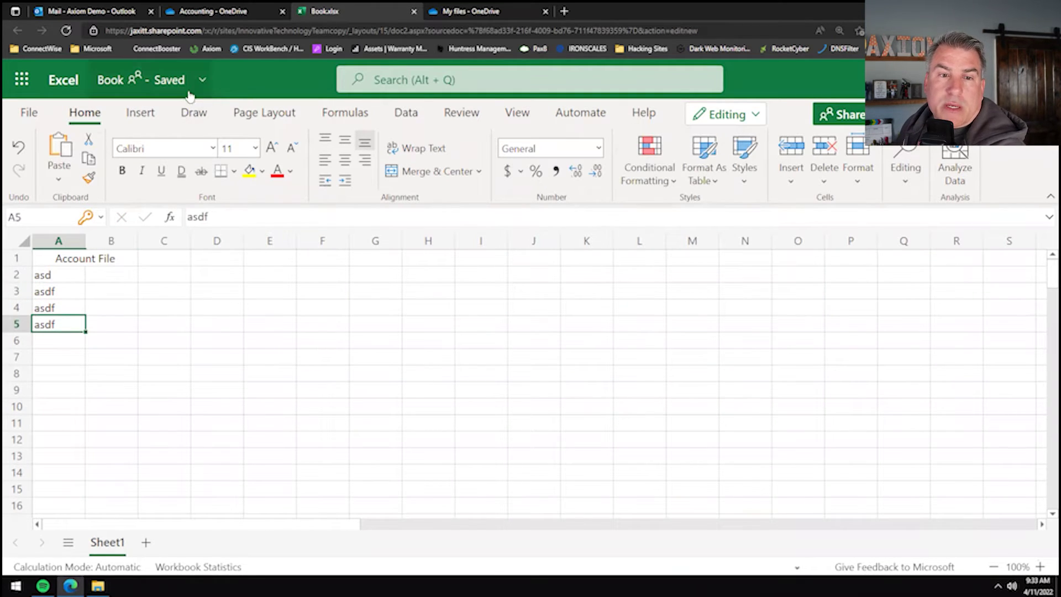
# Rename the workbook as Accounting Files
pyautogui.click(111, 79)
pyautogui.click(75, 152)
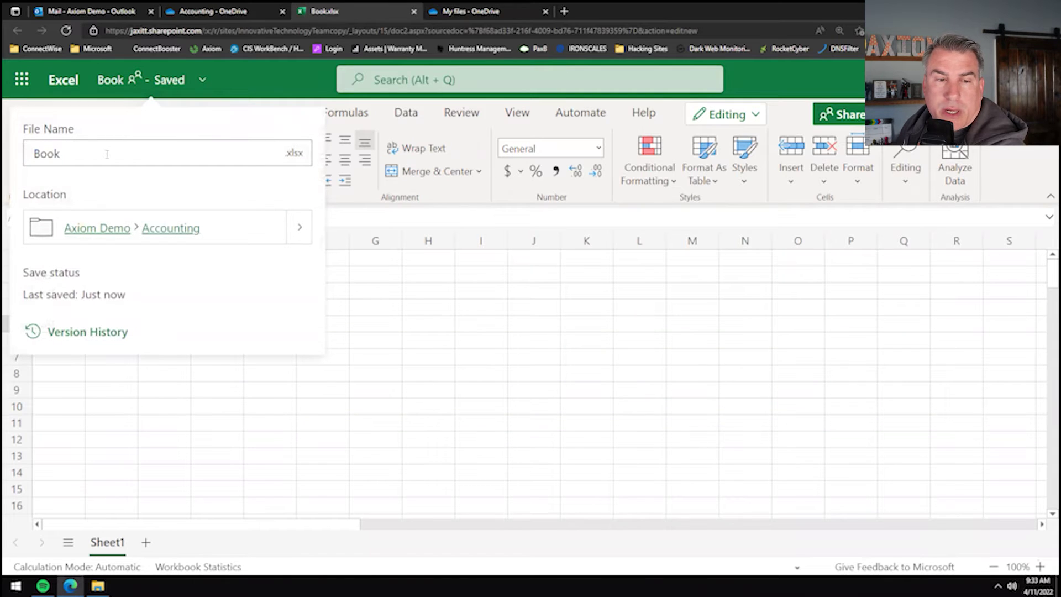
pyautogui.press('BackSpace')
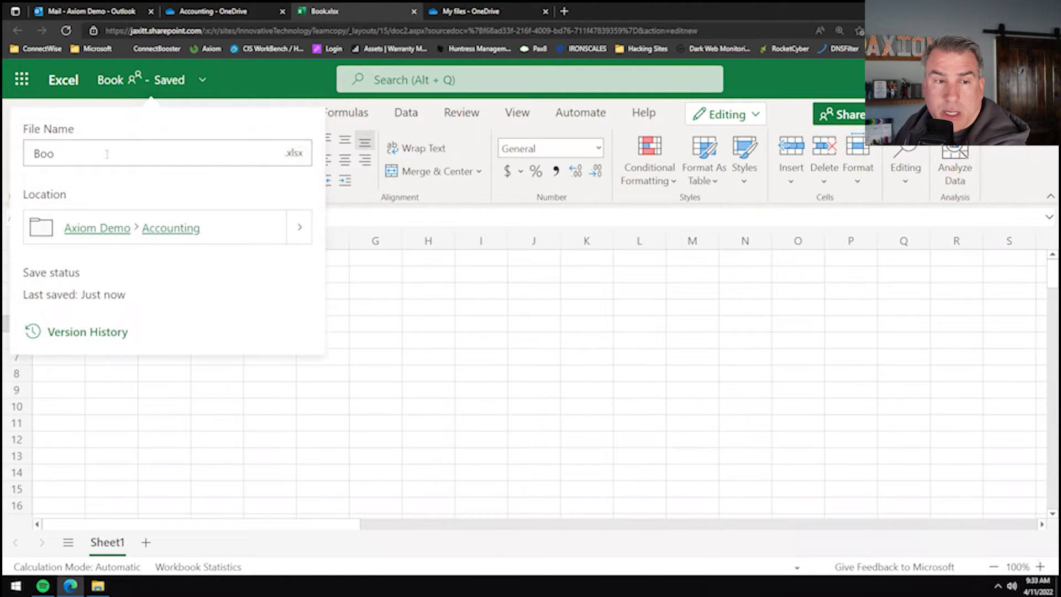
pyautogui.write('Accounting Files')
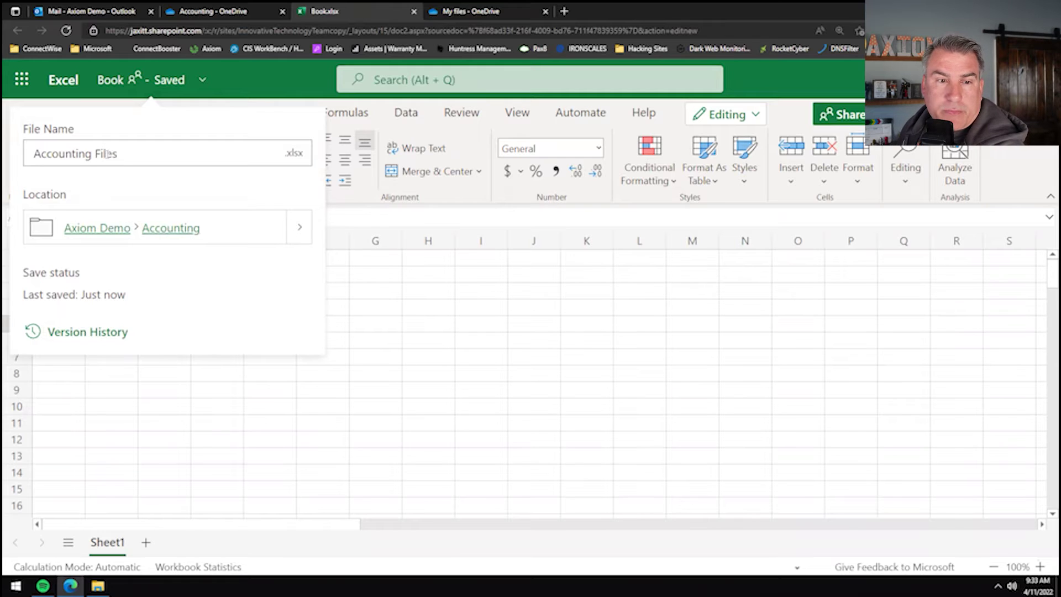
pyautogui.press('Return')
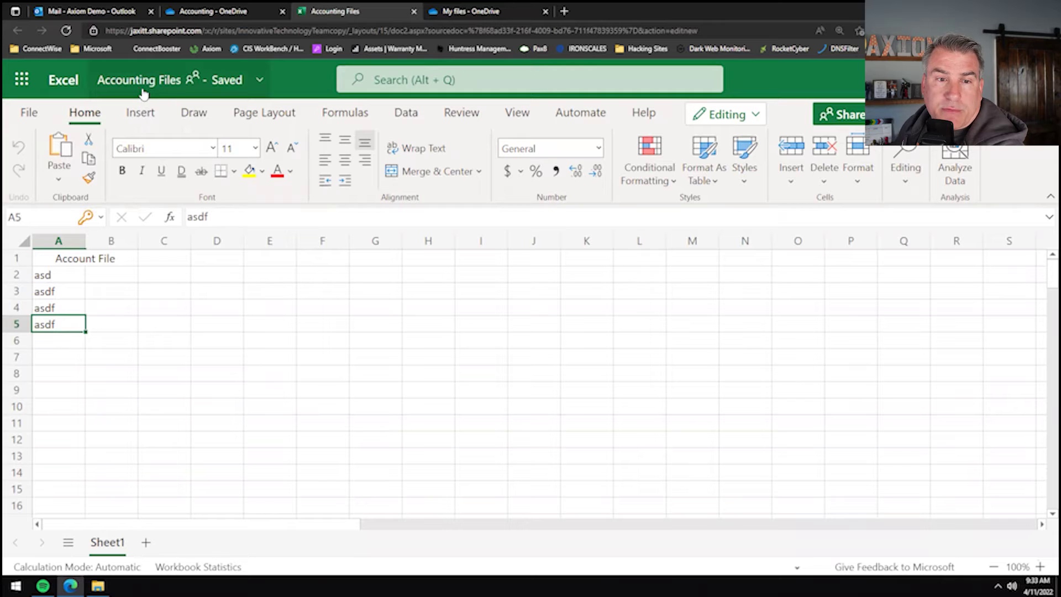
# Examine the move destinations for the workbook, going up to the Documents library, and leave without moving it
pyautogui.click(259, 82)
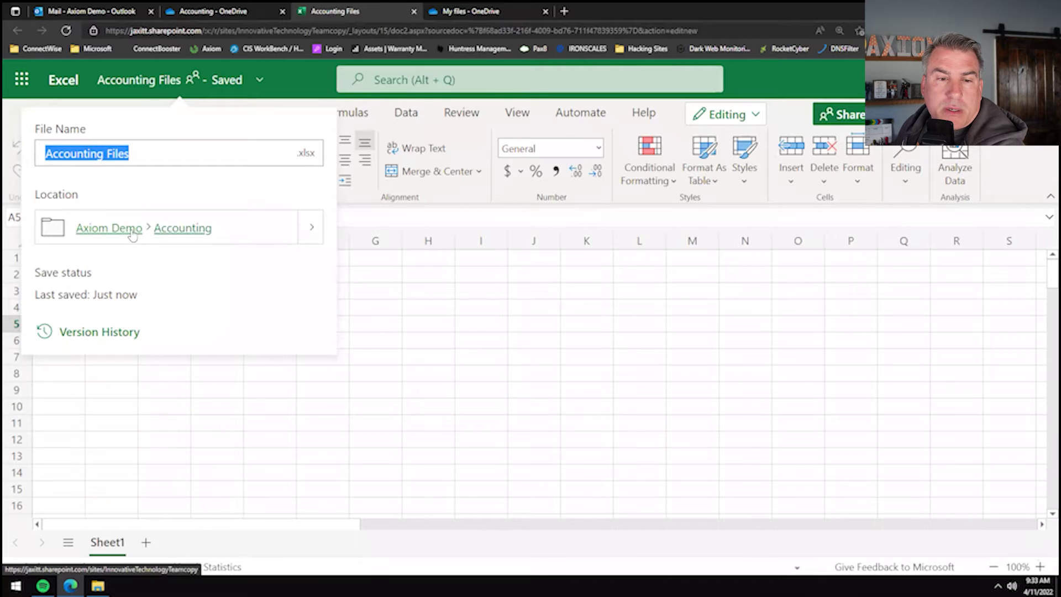
pyautogui.click(309, 231)
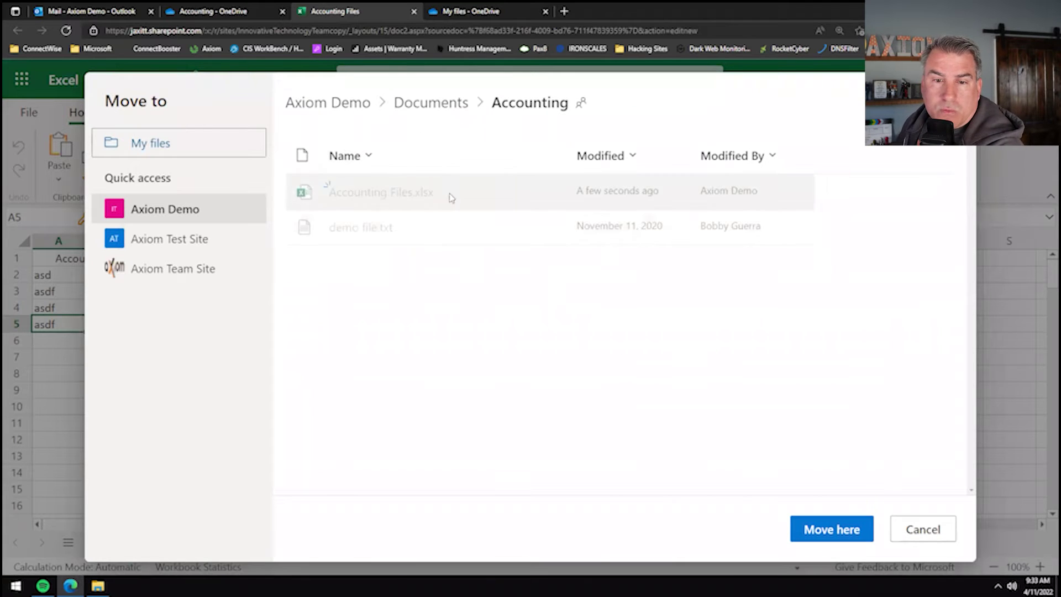
pyautogui.click(422, 108)
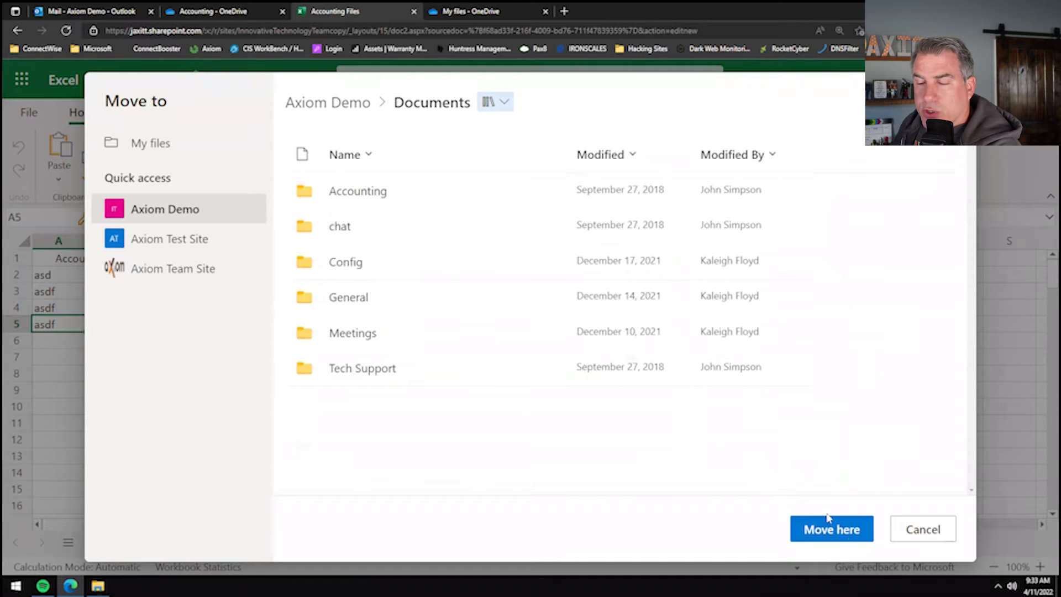
pyautogui.click(918, 529)
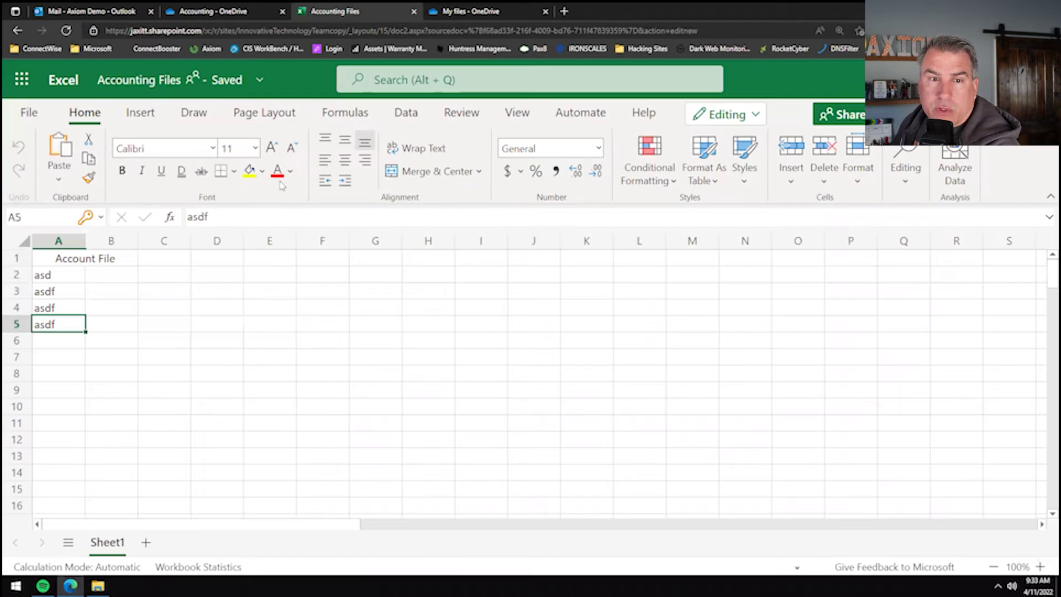
# Go from the workbook's location to its Accounting folder in SharePoint and reopen Accounting Files.xlsx from there
pyautogui.click(163, 84)
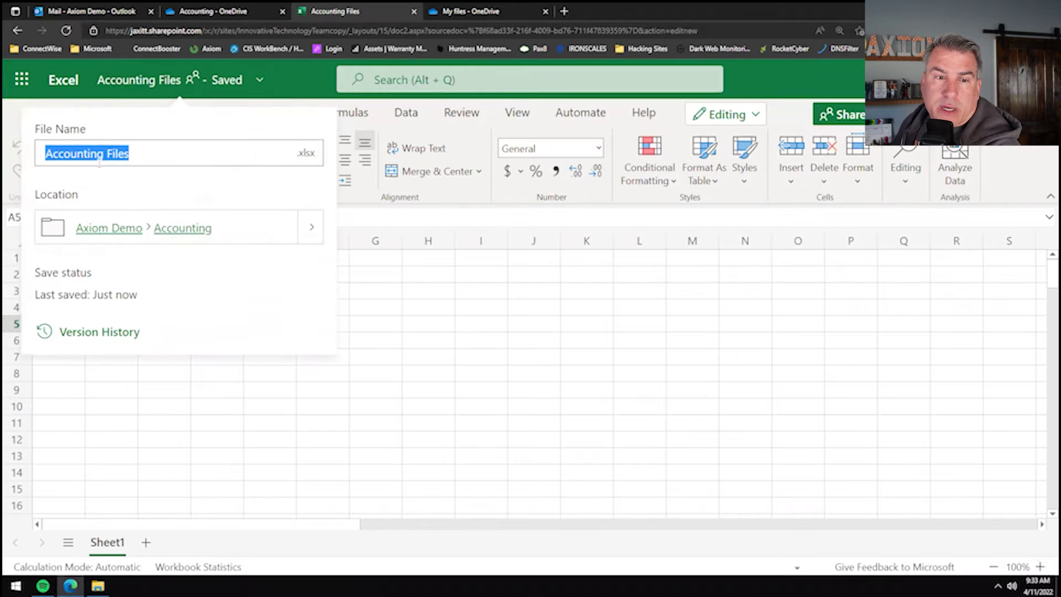
pyautogui.click(187, 230)
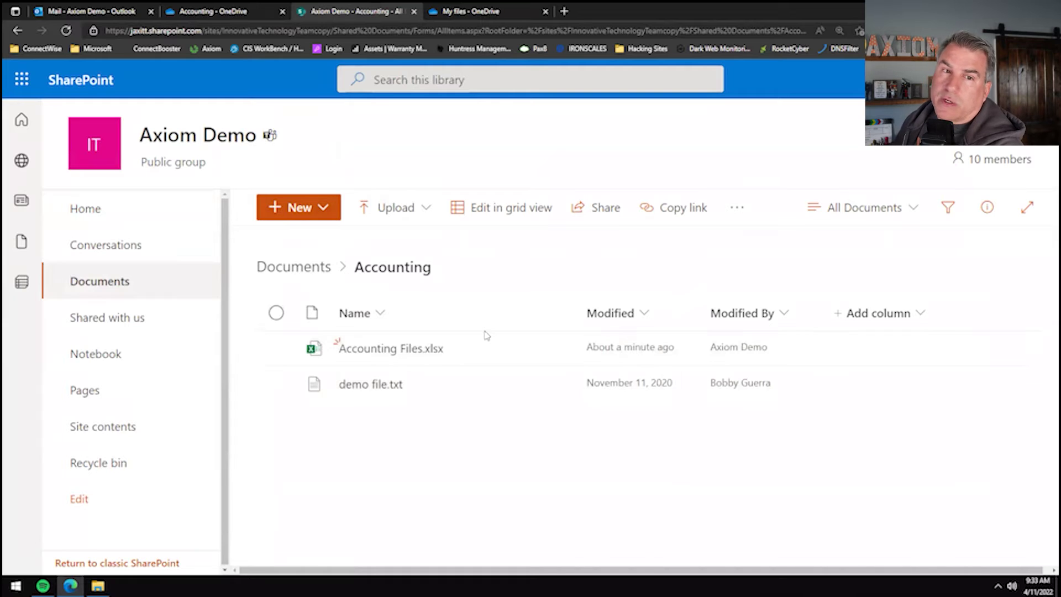
pyautogui.click(407, 349)
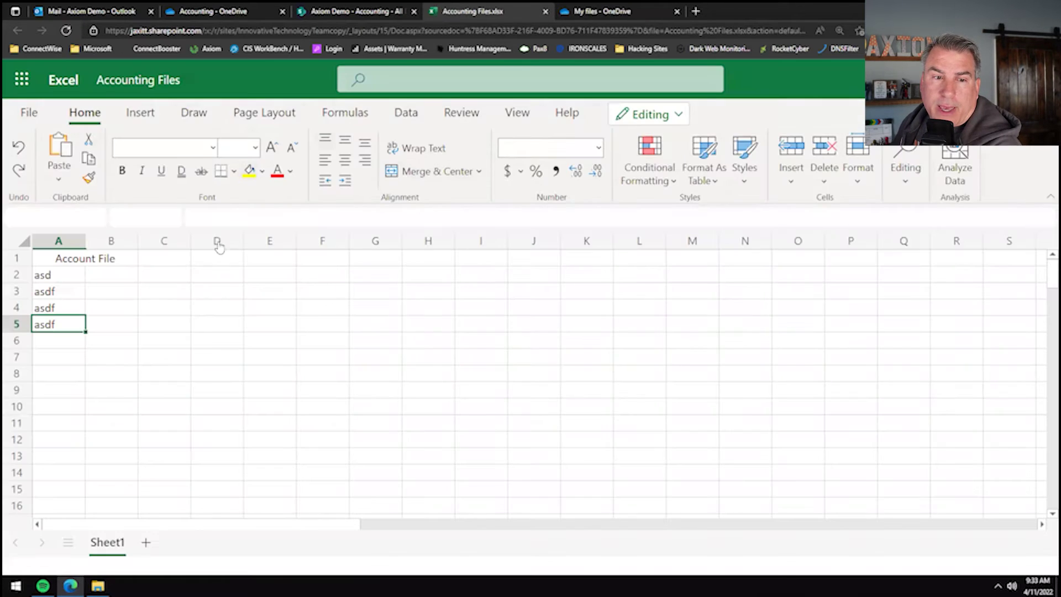
# Open the Axiom Demo SharePoint site from the workbook's location and look through its document folders
pyautogui.click(148, 83)
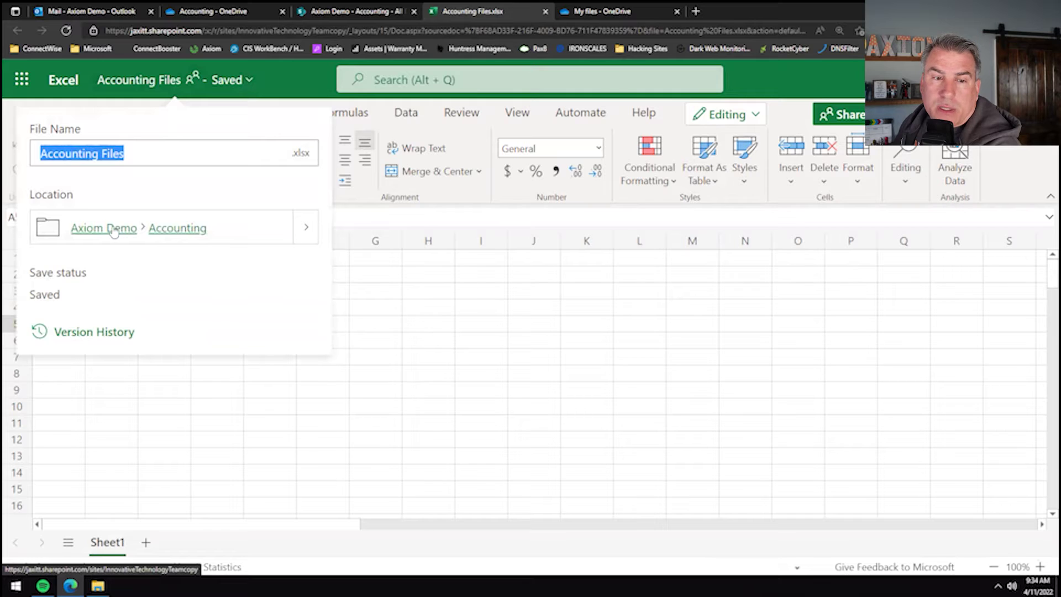
pyautogui.click(109, 233)
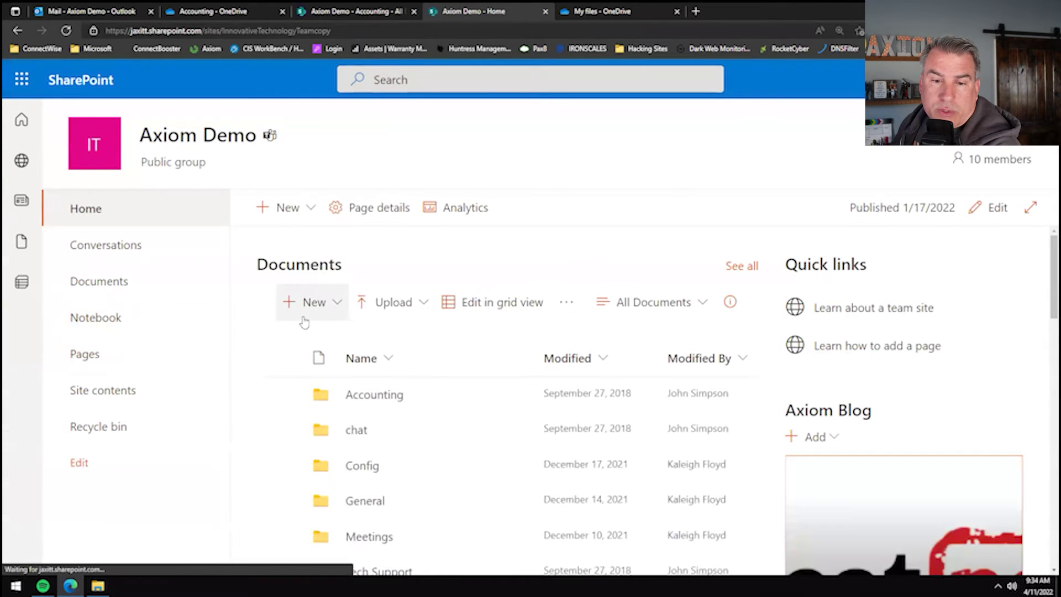
pyautogui.scroll(-2, 410, 418)
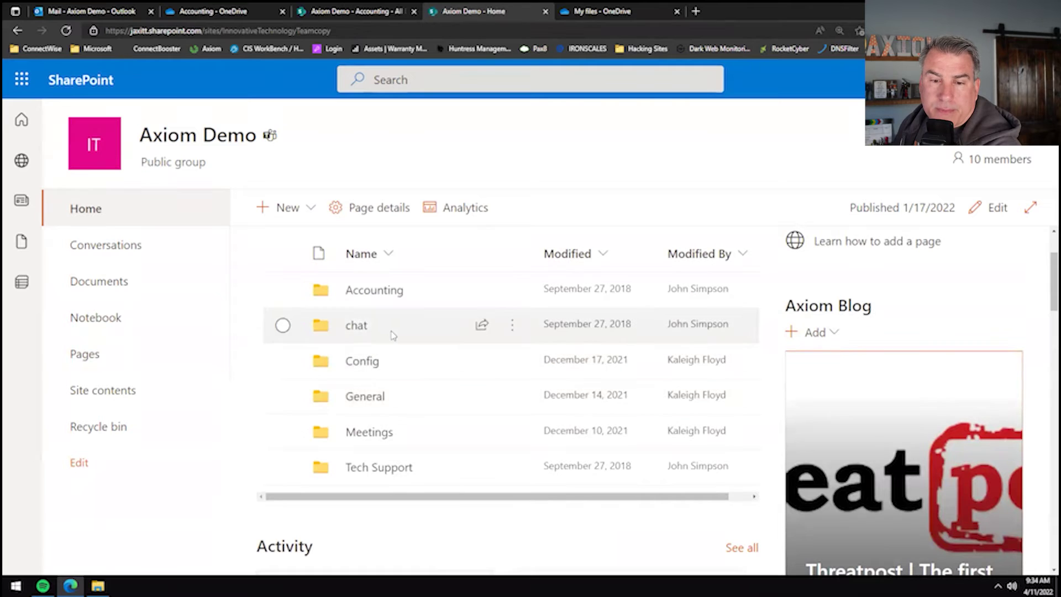
# Open Accounting Files.xlsx in desktop Excel from the synced Accounting folder in File Explorer
pyautogui.click(98, 586)
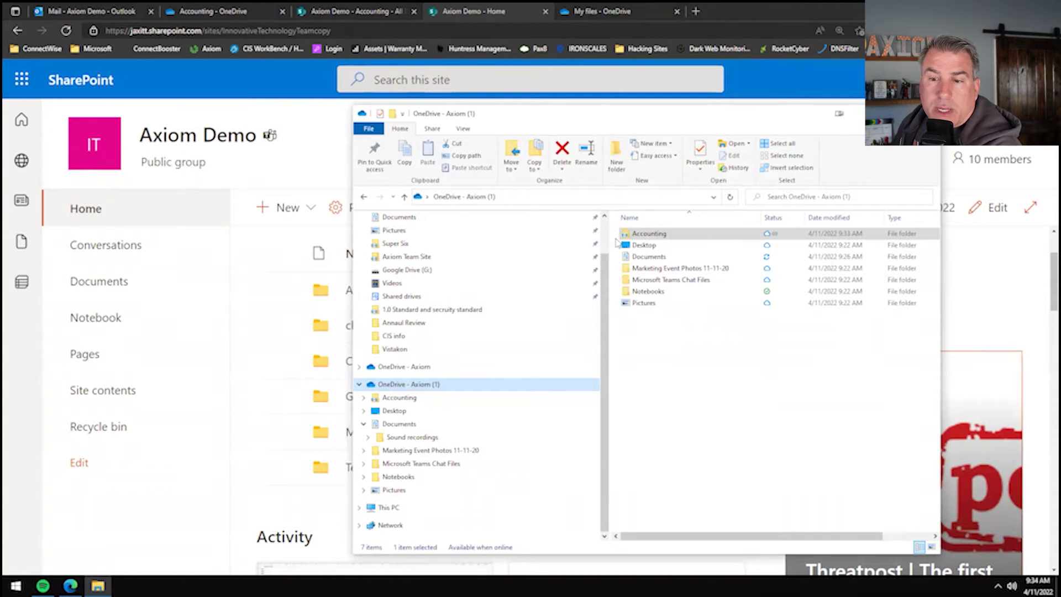
pyautogui.moveTo(616, 119); pyautogui.dragTo(604, 124)
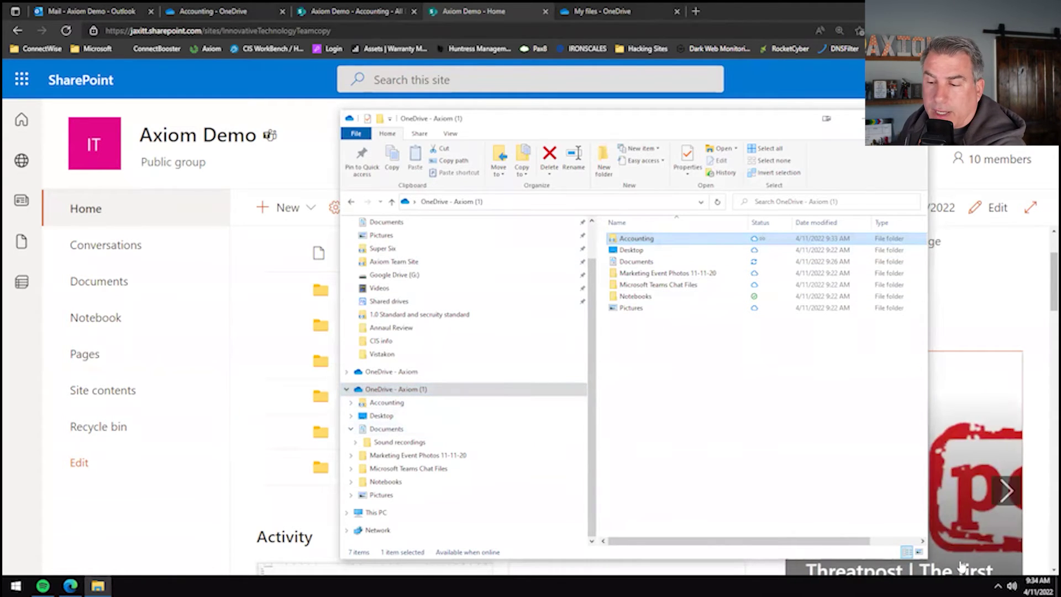
pyautogui.doubleClick(630, 241)
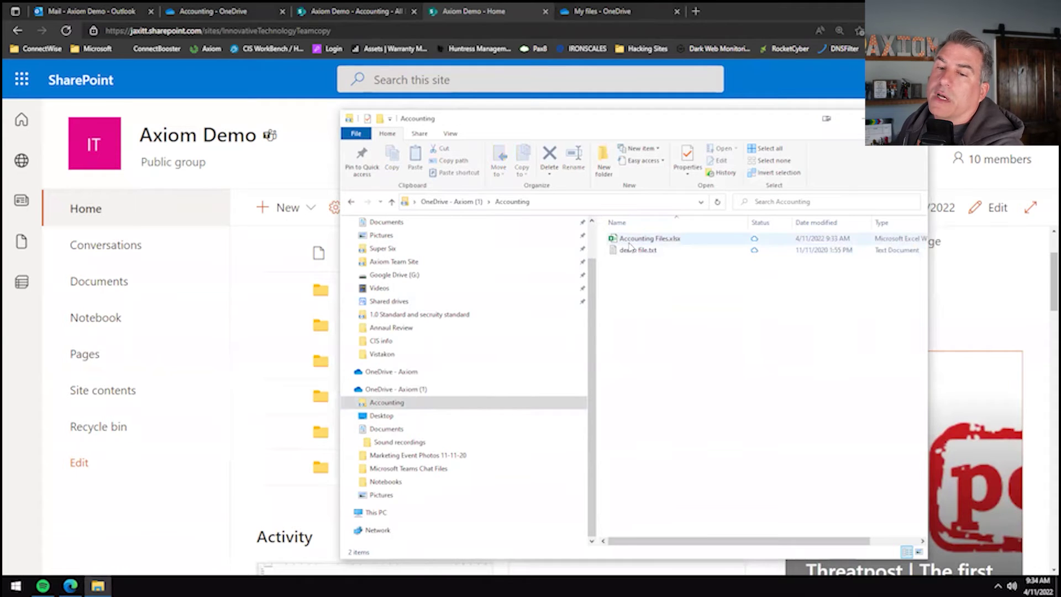
pyautogui.doubleClick(661, 243)
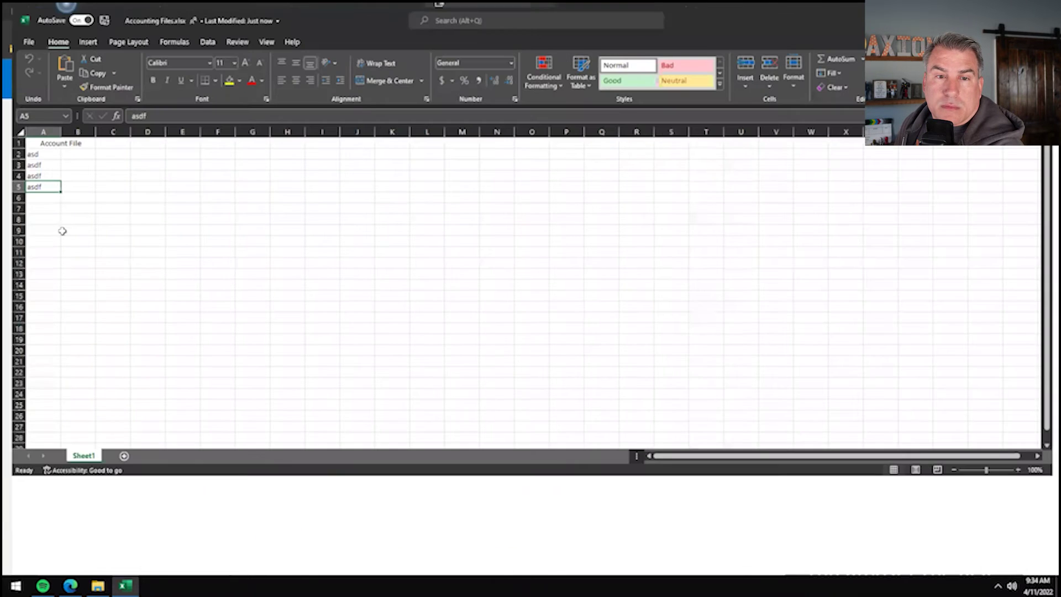
# Enter asdf in cell A5 of Accounting Files.xlsx
pyautogui.write('asdf')
pyautogui.press('Return')
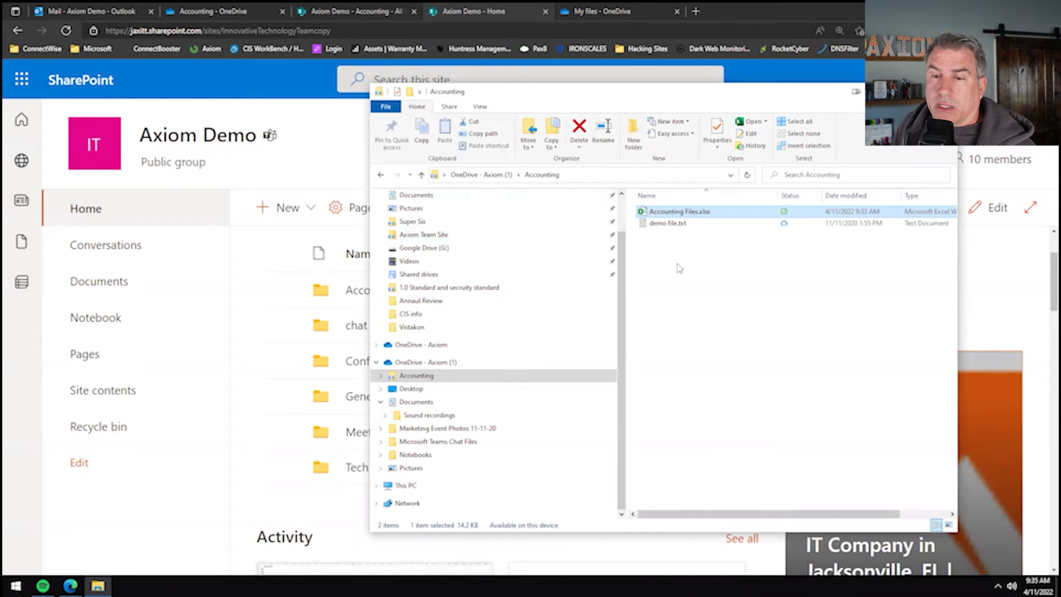
# Create a new Microsoft Excel worksheet in the synced Accounting folder in File Explorer
pyautogui.rightClick(662, 273)
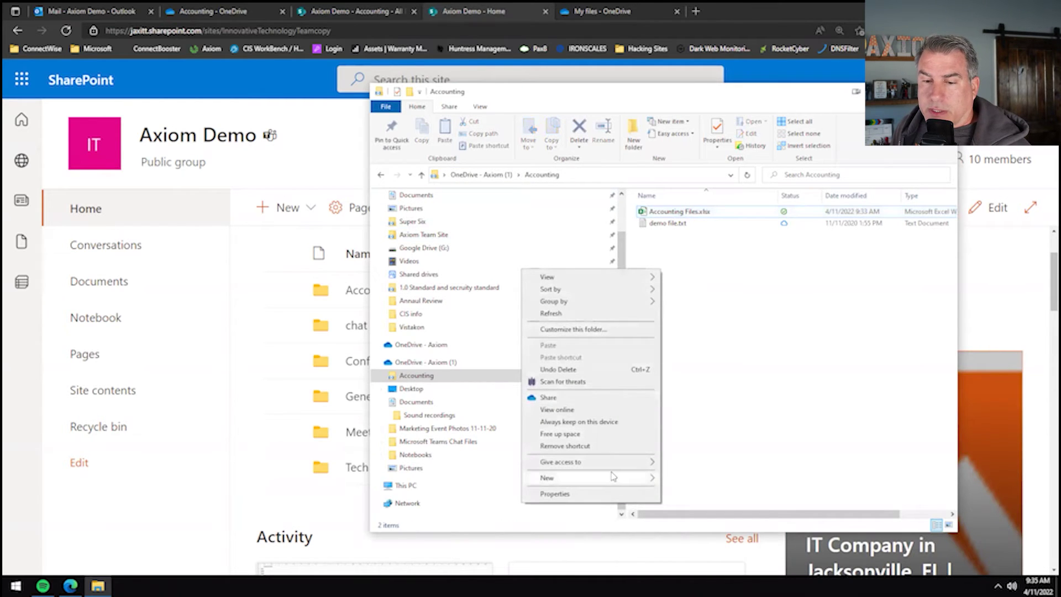
pyautogui.moveTo(612, 476)
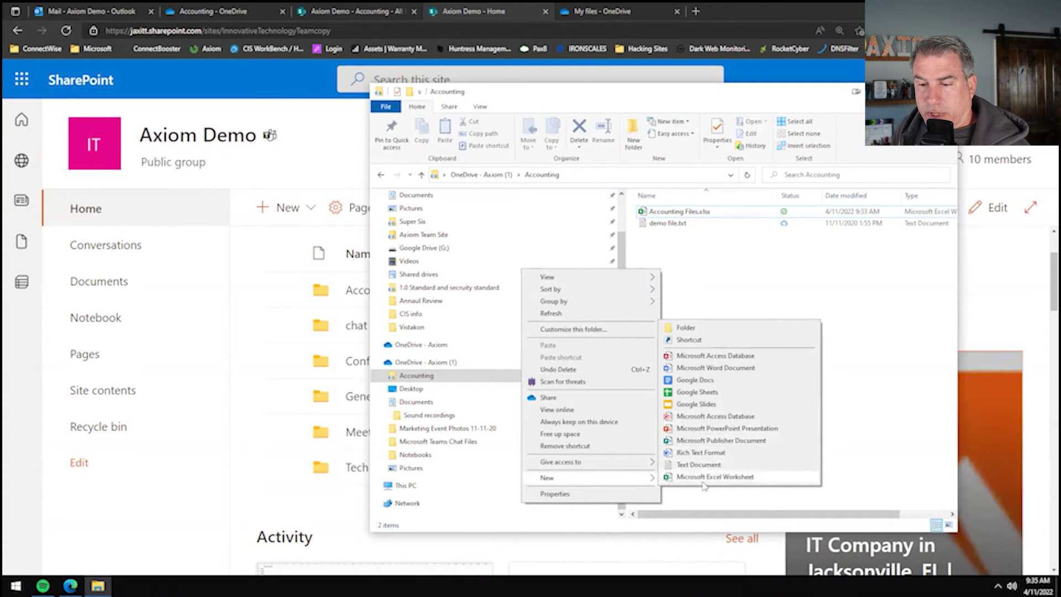
pyautogui.click(728, 480)
pyautogui.press('Return')
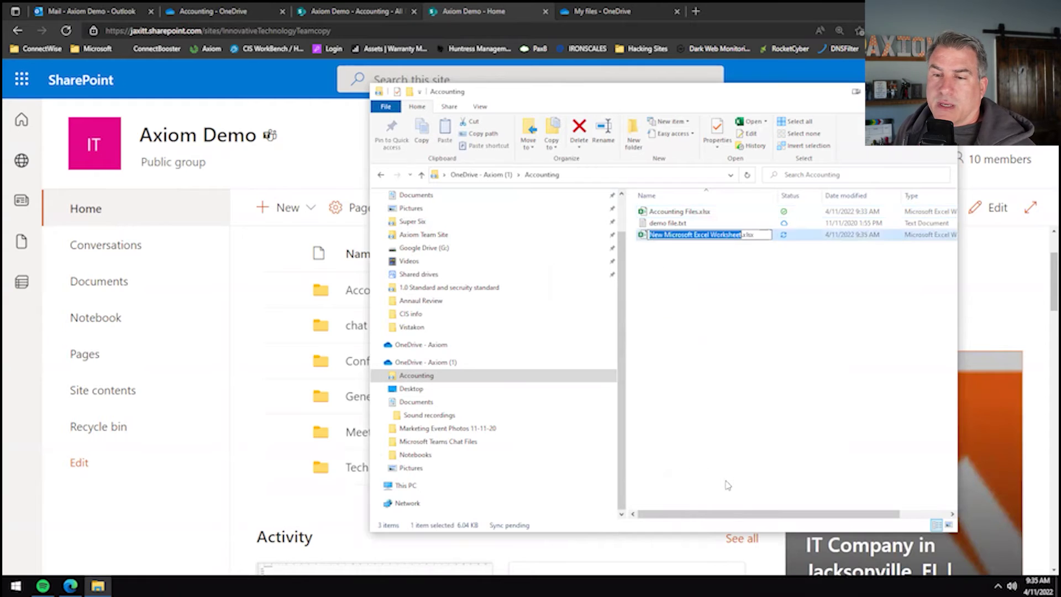
pyautogui.hotkey('shift', 'F10')
pyautogui.click(623, 485)
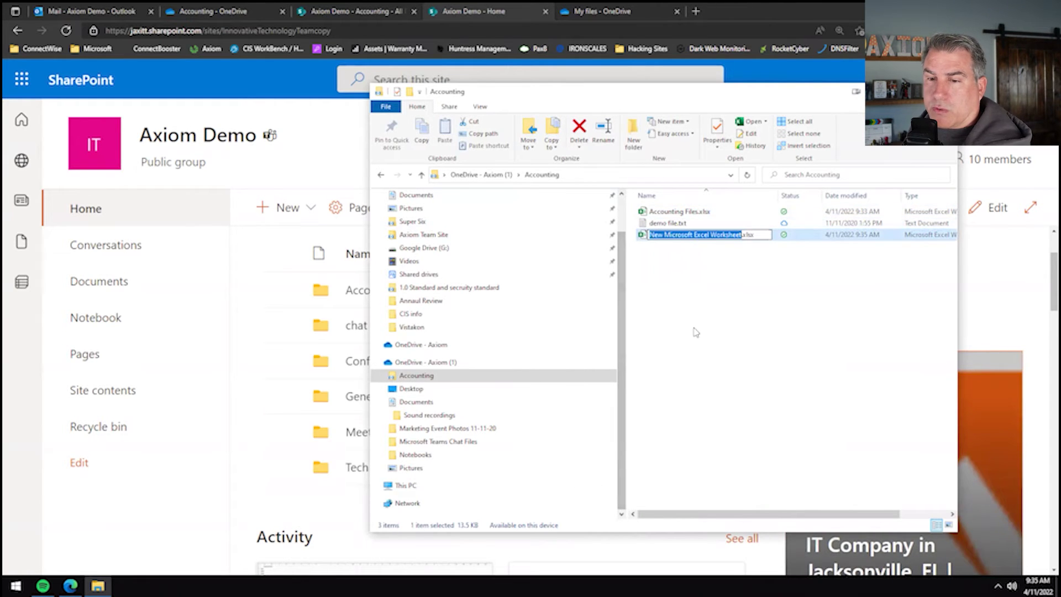
# Name the new worksheet file Accounting File2.xlsx and open it in desktop Excel
pyautogui.write('Account')
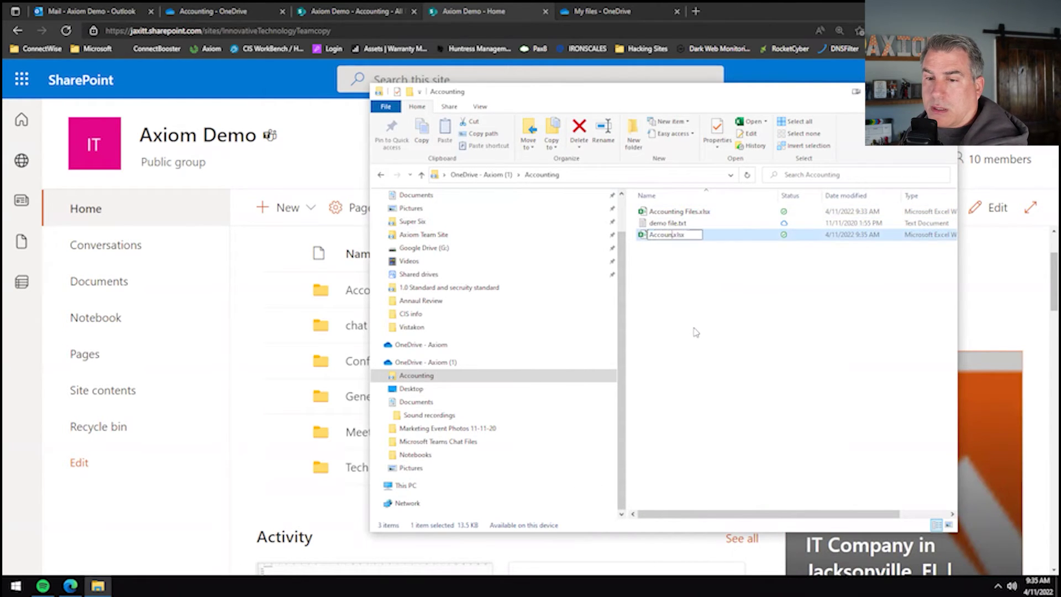
pyautogui.write('ing File')
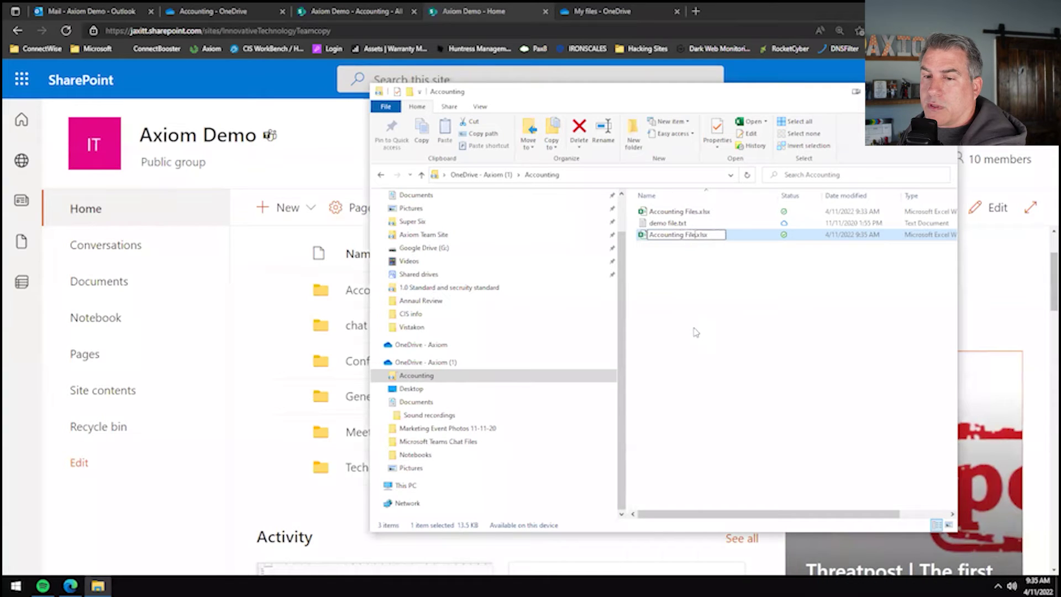
pyautogui.write('s')
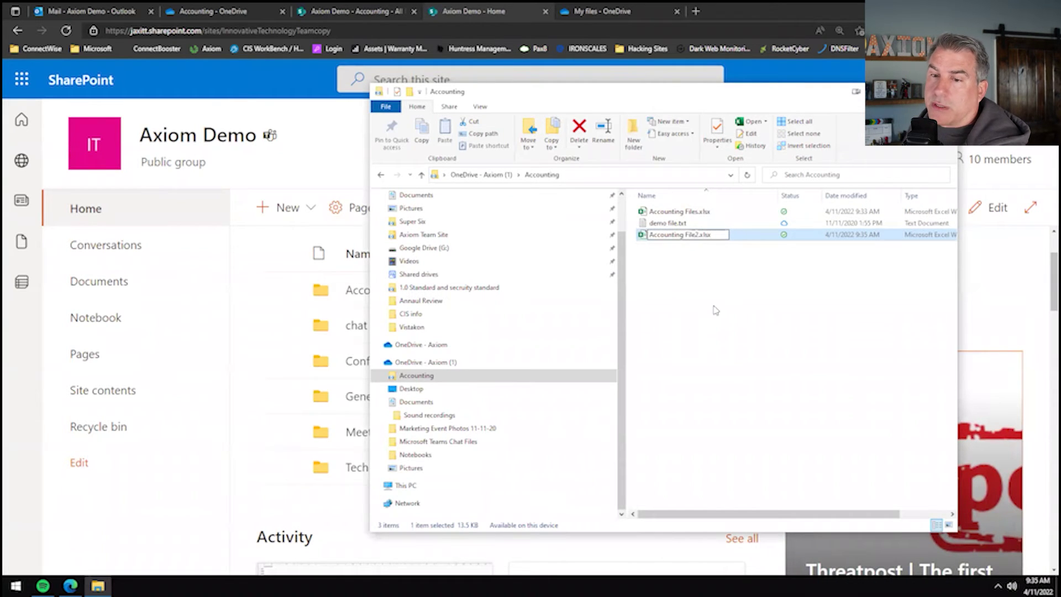
pyautogui.press('Return')
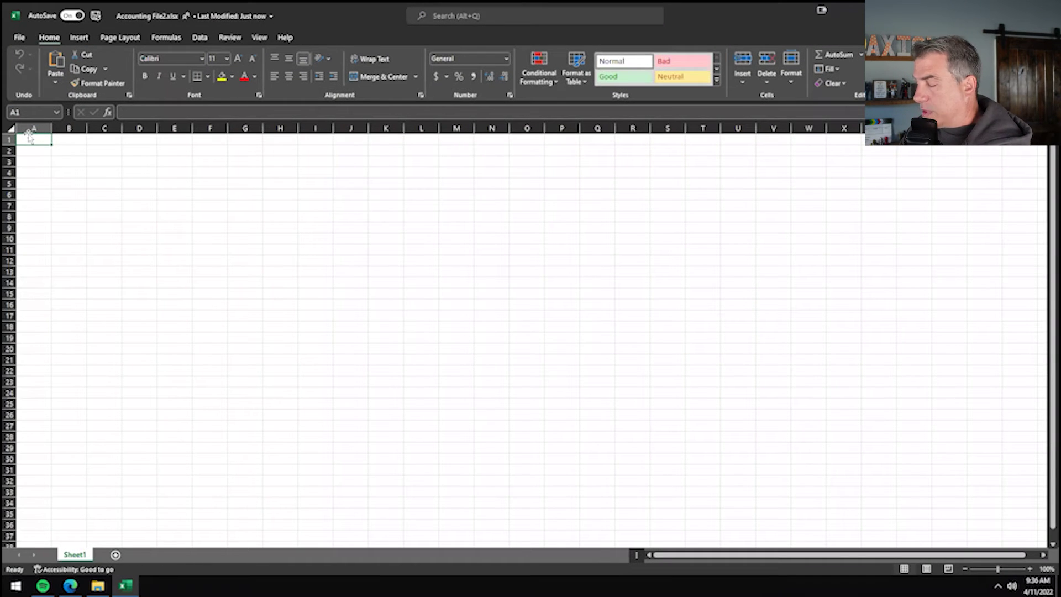
# Enter the title Accounting File2 in cell A1 and center it
pyautogui.write('Accounting')
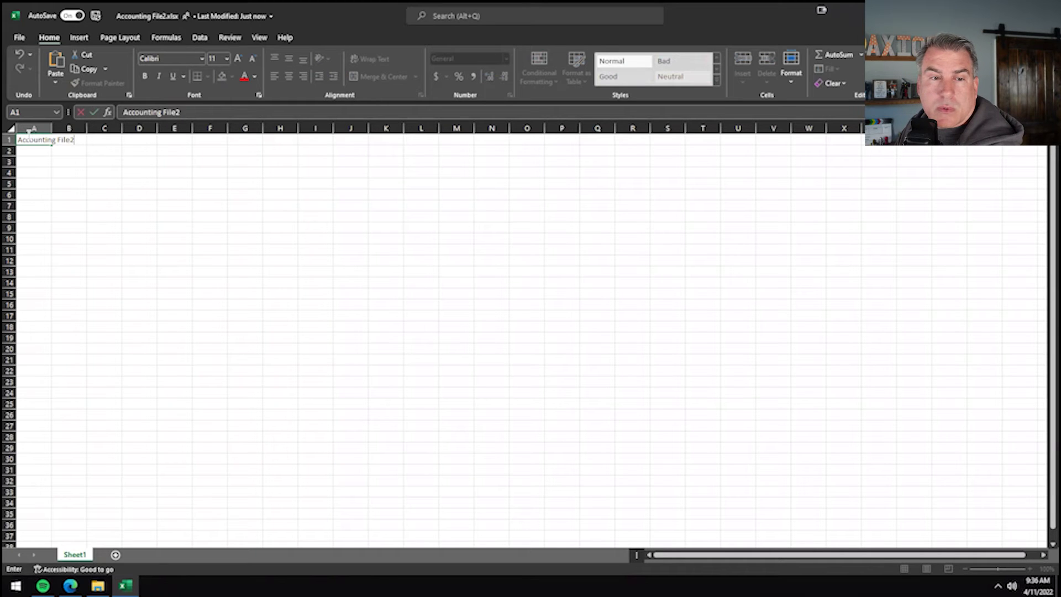
pyautogui.write(' File2')
pyautogui.click(56, 183)
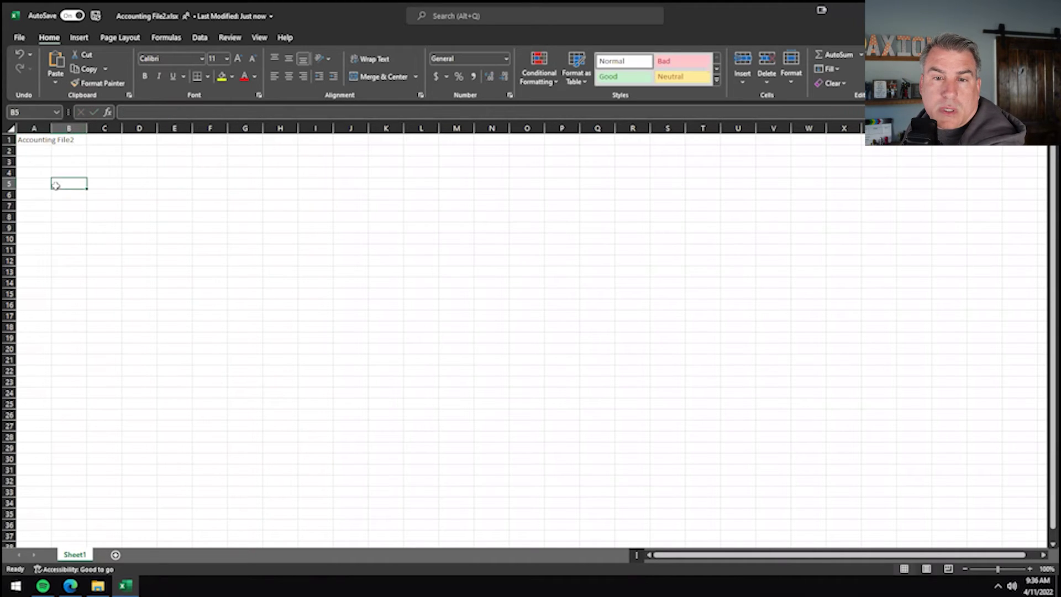
pyautogui.click(32, 141)
pyautogui.click(288, 77)
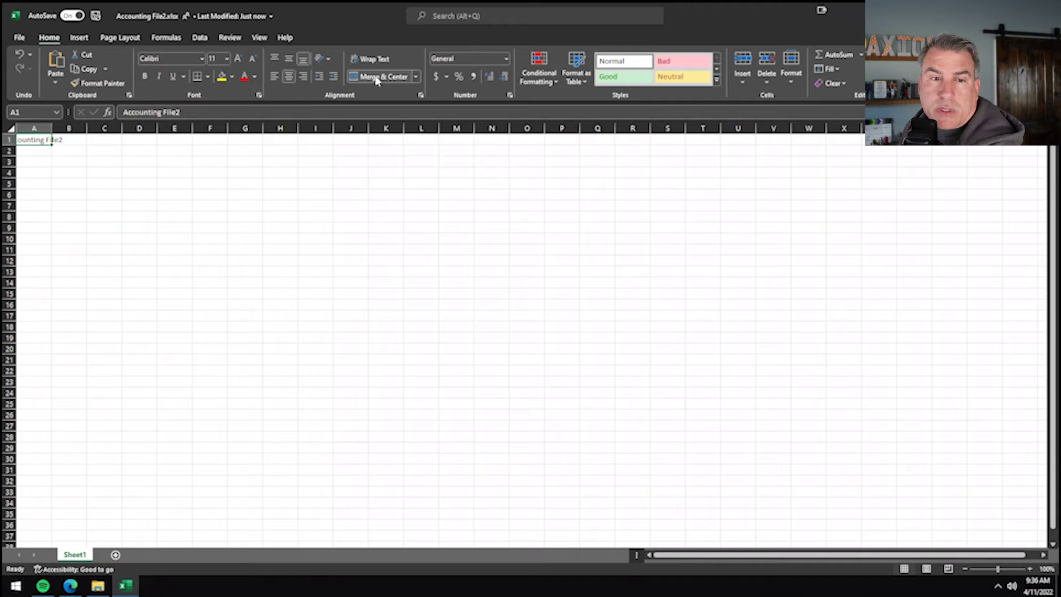
# Fill column A below the title with asd in A2, asdf in A3 and A4, and asdfasdf in A6
pyautogui.click(44, 151)
pyautogui.write('asd')
pyautogui.press('Return')
pyautogui.write('asdf')
pyautogui.press('Return')
pyautogui.write('asdf')
pyautogui.press('Return')
pyautogui.press('Return')
pyautogui.write('asdfasdf')
pyautogui.press('Return')
# Adjust the widths of columns A and B and close the workbook
pyautogui.click(61, 142)
pyautogui.doubleClick(52, 127)
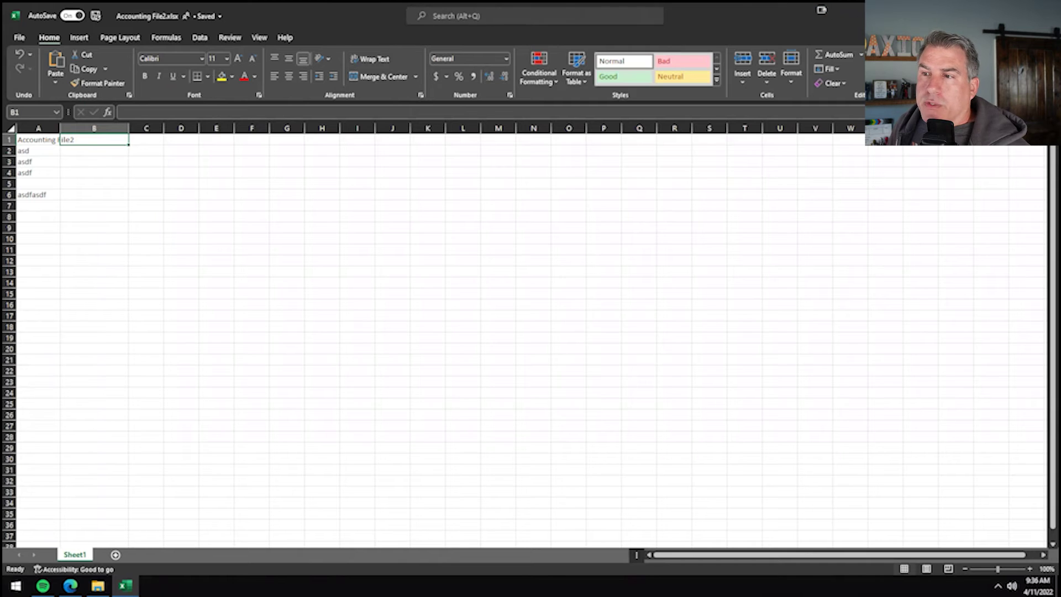
pyautogui.click(1048, 8)
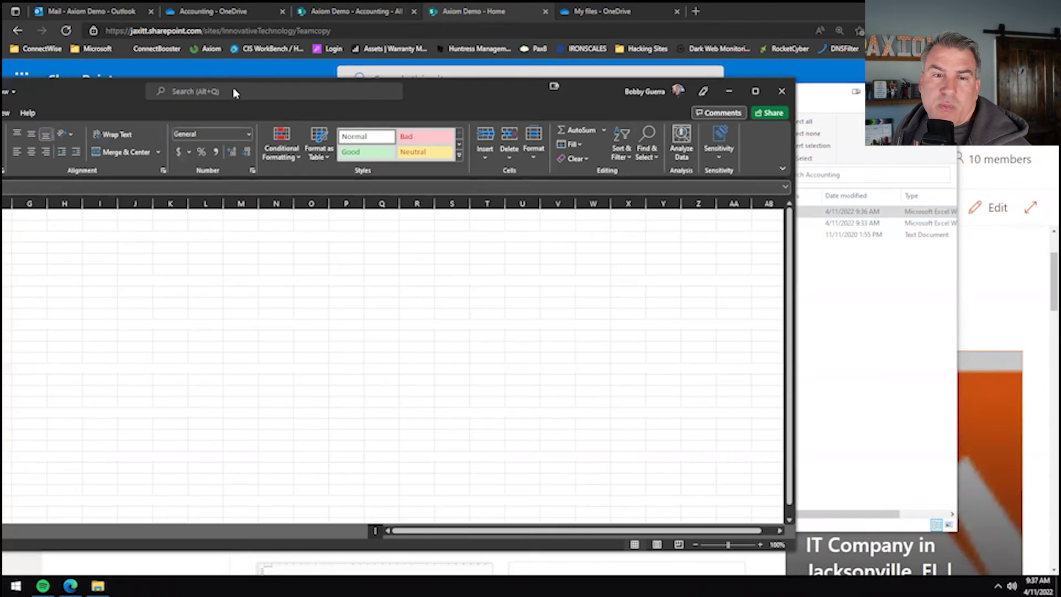
# Reopen Accounting File2.xlsx in a maximized window and change the title in A1 to Accounting File 3
pyautogui.doubleClick(114, 91)
pyautogui.click(54, 141)
pyautogui.click(75, 141)
pyautogui.click(46, 141)
pyautogui.click(202, 115)
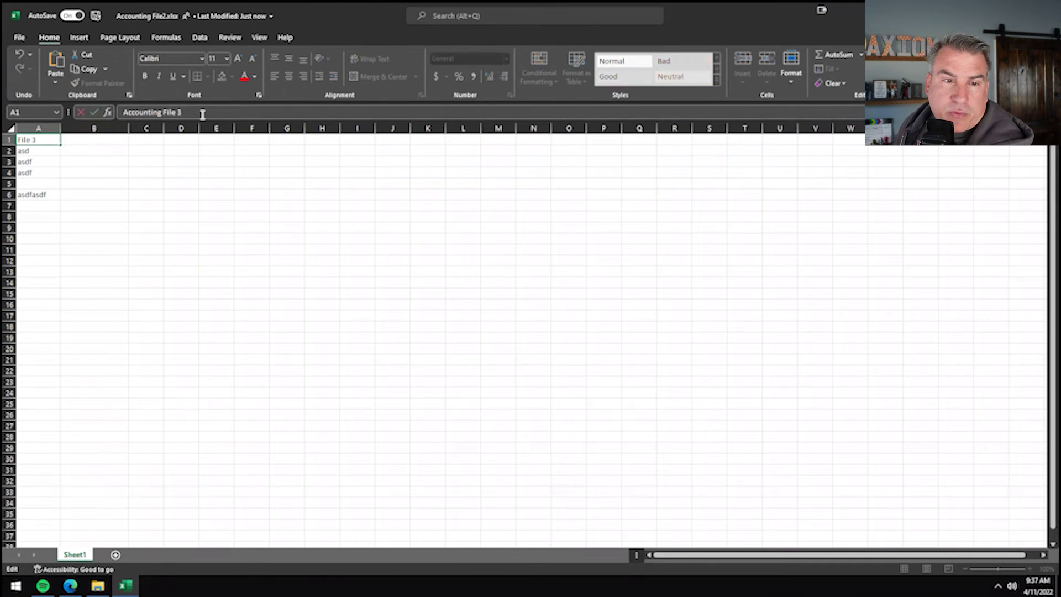
# Enter asdfasdf in A8, asdff in A14, asdf in A17, B13 and B5, and asdfsadf in B8
pyautogui.click(34, 217)
pyautogui.write('asdfasdf')
pyautogui.click(36, 283)
pyautogui.write('asdff')
pyautogui.click(33, 316)
pyautogui.click(94, 272)
pyautogui.write('asdf')
pyautogui.click(93, 216)
pyautogui.write('asdfsadf')
pyautogui.click(92, 183)
pyautogui.write('asdf')
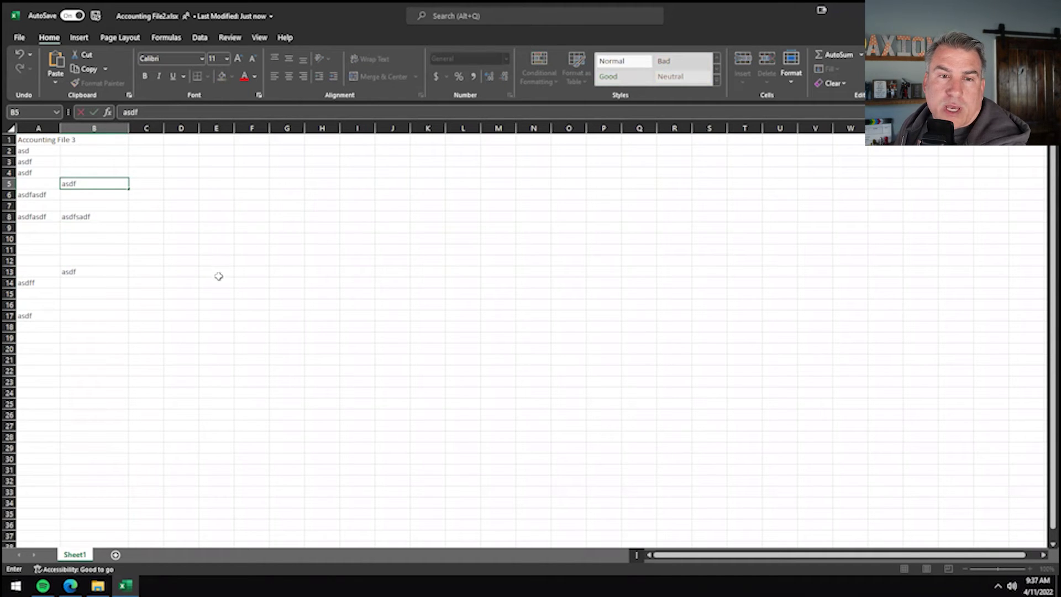
pyautogui.click(214, 280)
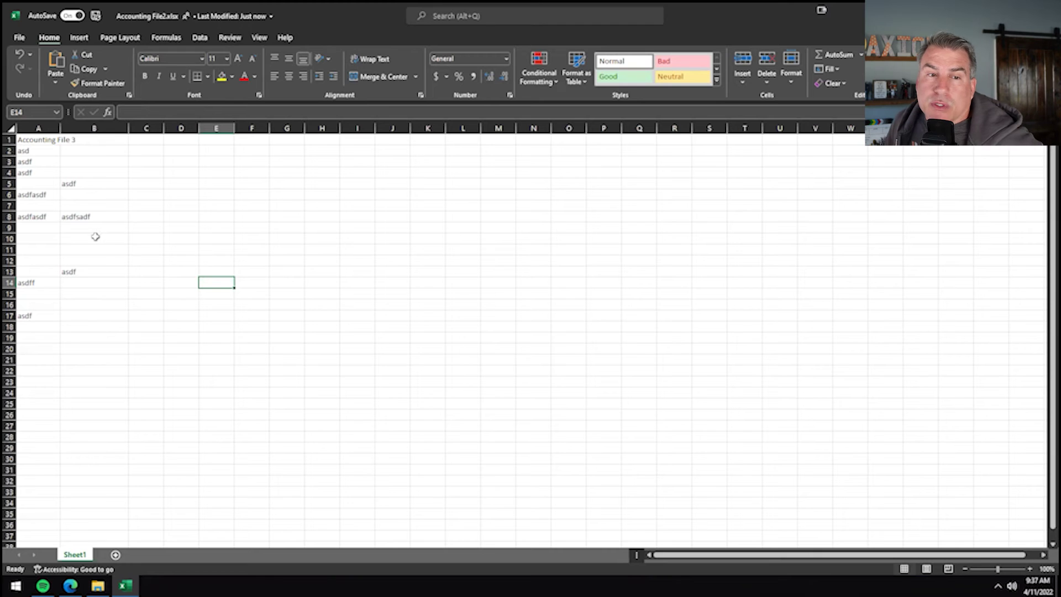
# View the workbook's file options and recent files, and return to the sheet
pyautogui.click(19, 38)
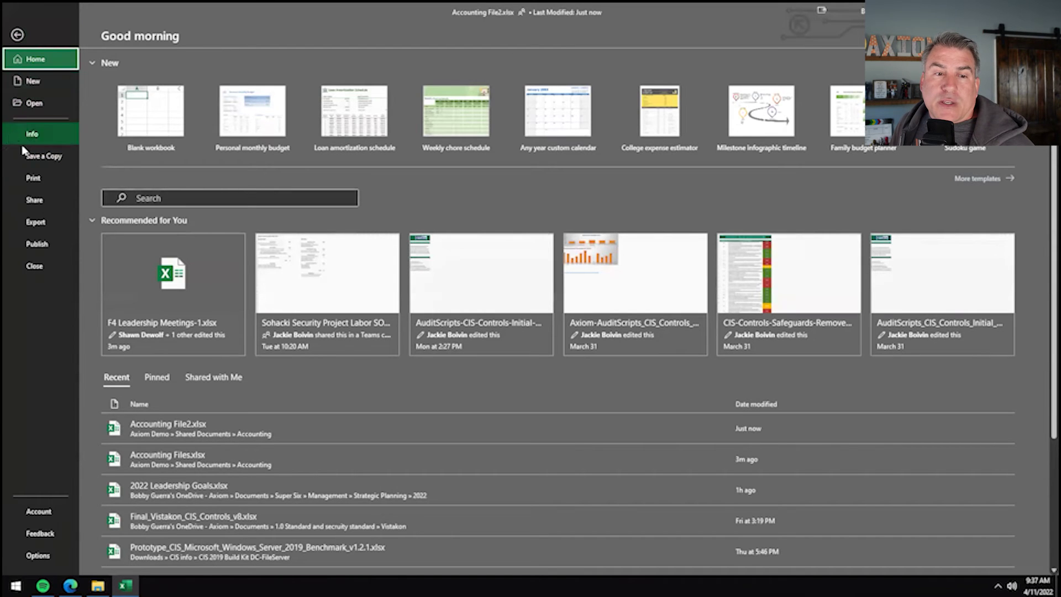
pyautogui.click(17, 36)
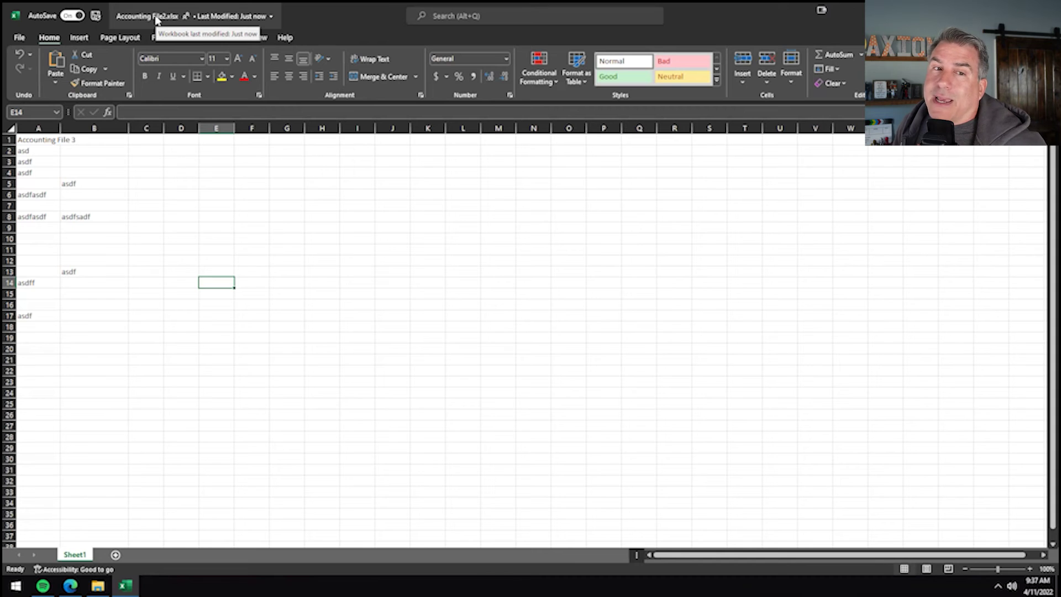
pyautogui.click(87, 247)
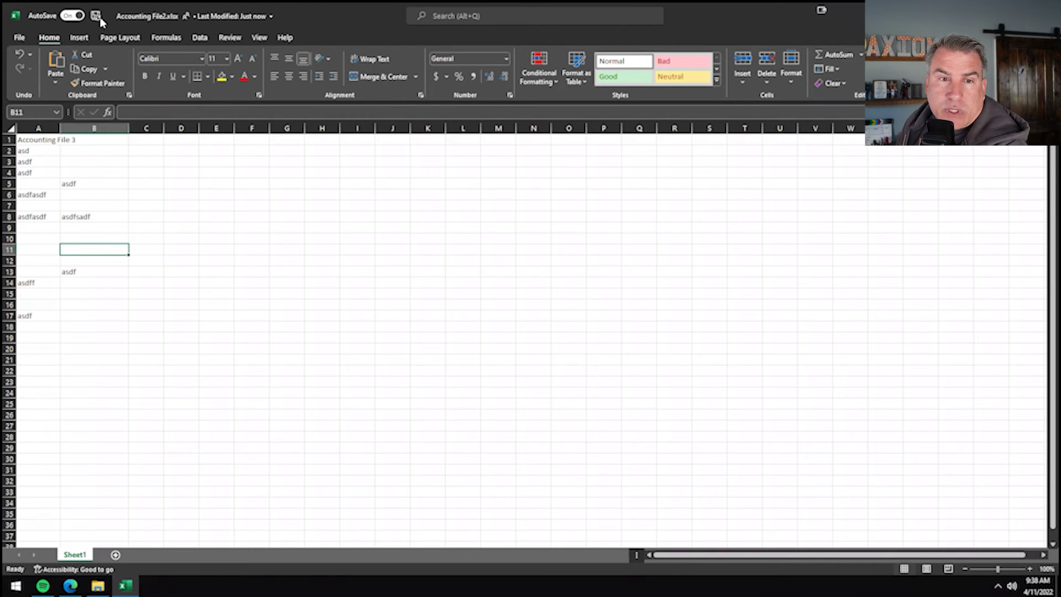
# Enter asdfa in cell A10 and close the workbook
pyautogui.click(49, 239)
pyautogui.write('asdfa')
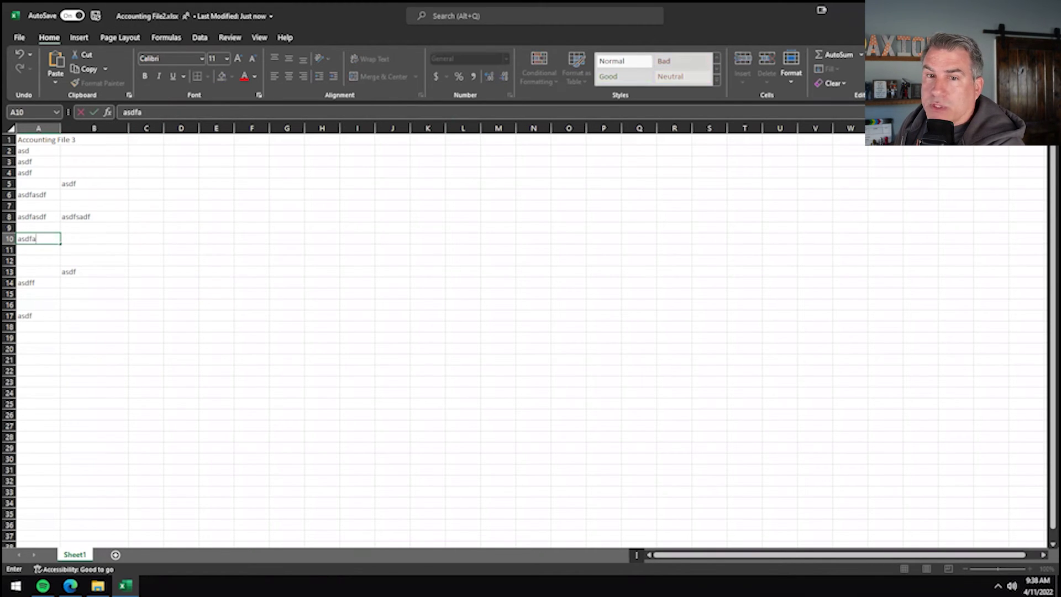
pyautogui.hotkey('alt', 'F4')
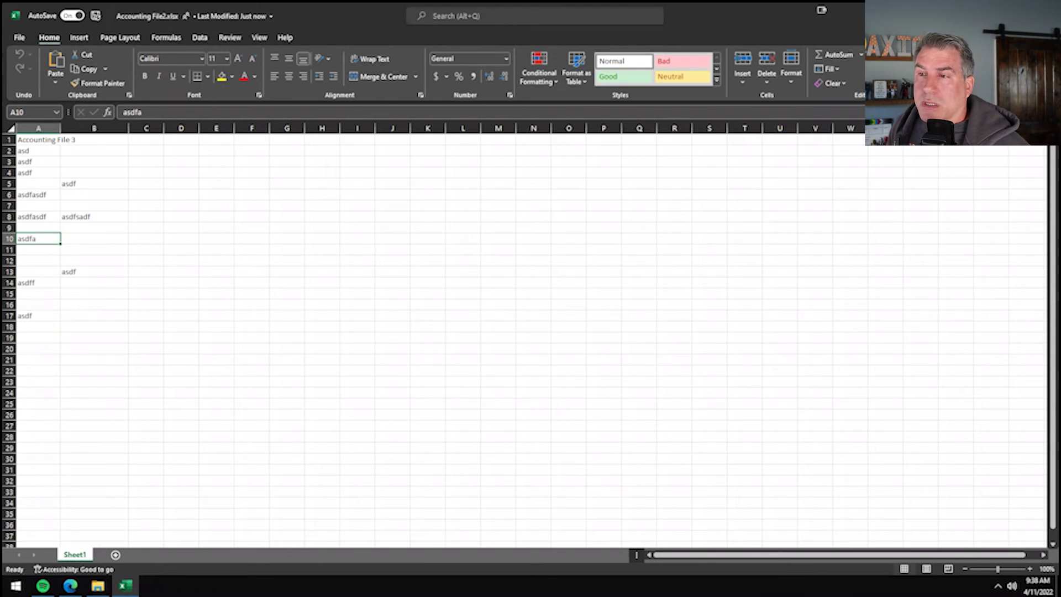
pyautogui.click(52, 128)
pyautogui.click(35, 148)
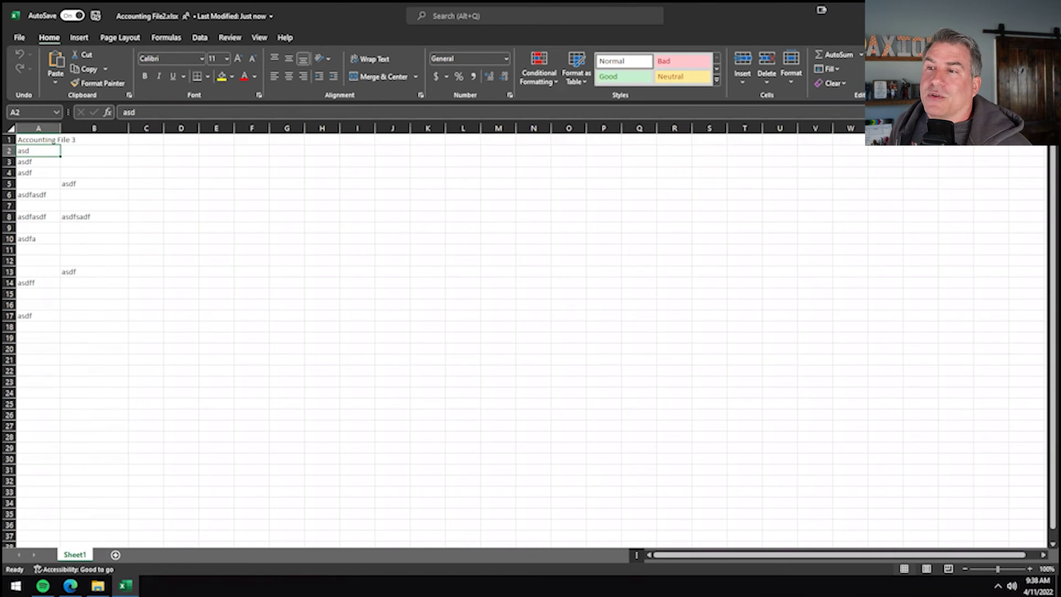
pyautogui.hotkey('alt', 'F4')
# Make a copy of Accounting File2.xlsx inside the same Accounting folder
pyautogui.click(687, 212)
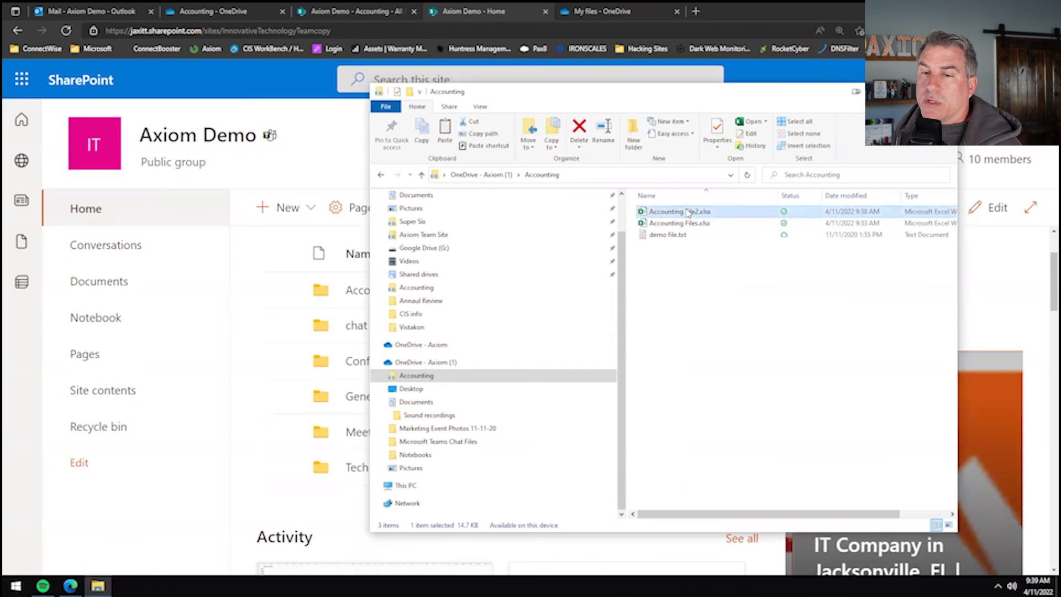
pyautogui.rightClick(687, 213)
pyautogui.press('Escape')
pyautogui.click(673, 303)
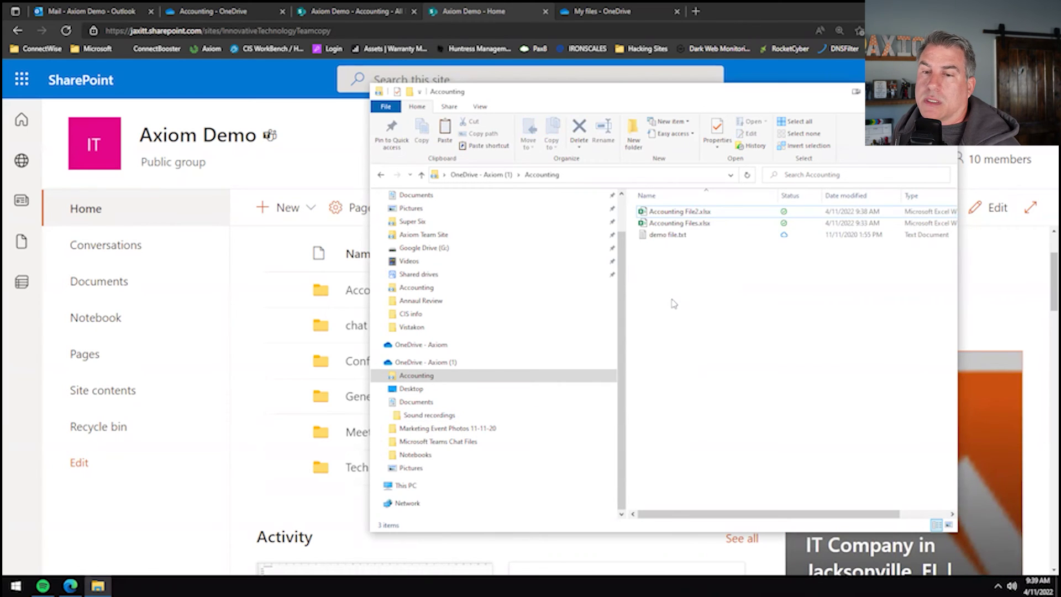
pyautogui.rightClick(673, 303)
pyautogui.click(616, 372)
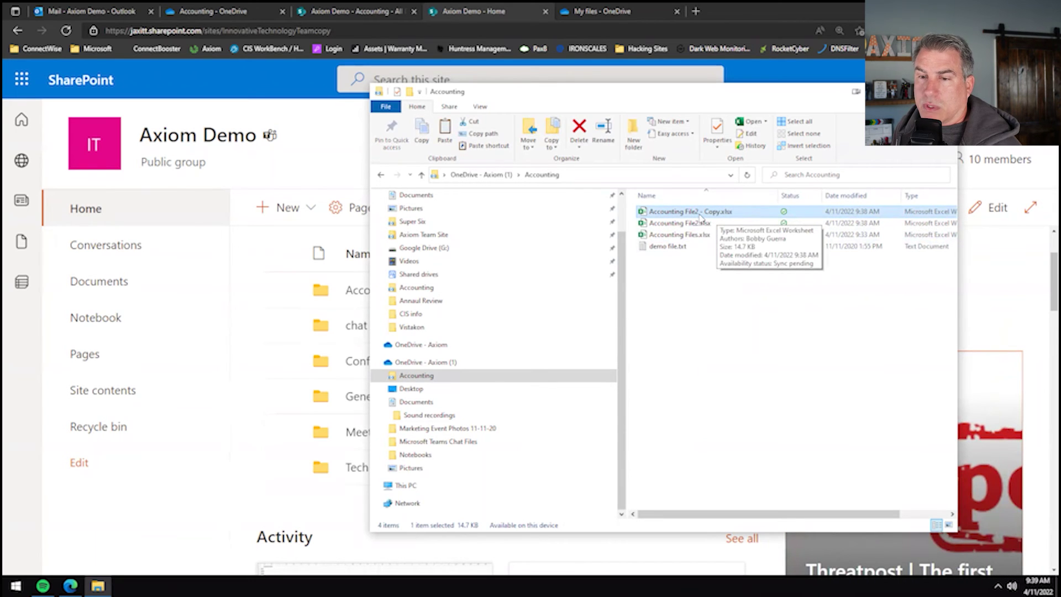
# Rename the copied workbook as Accounting File3.xlsx
pyautogui.click(700, 213)
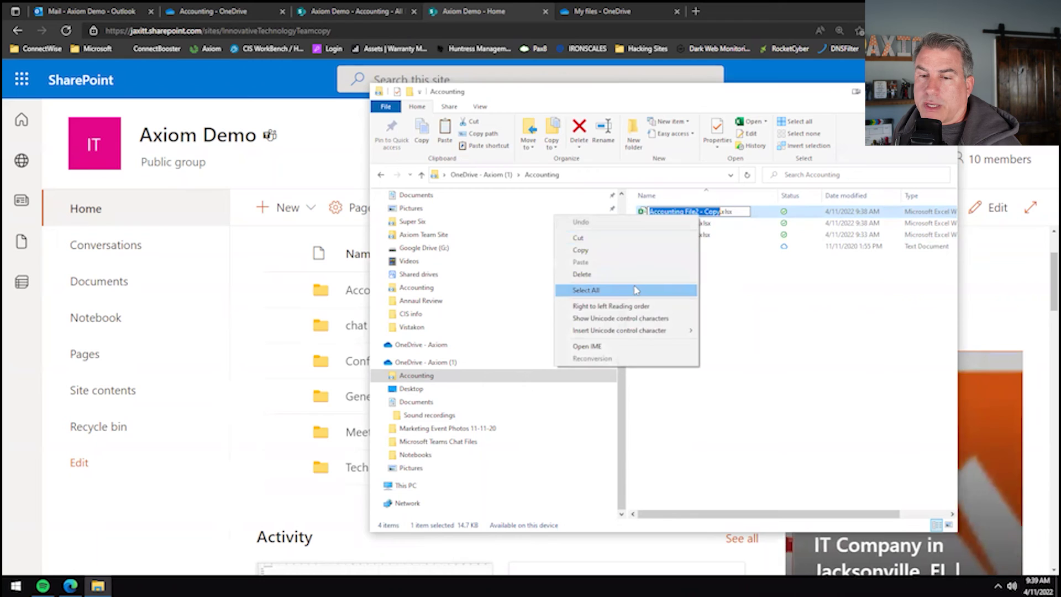
pyautogui.click(727, 215)
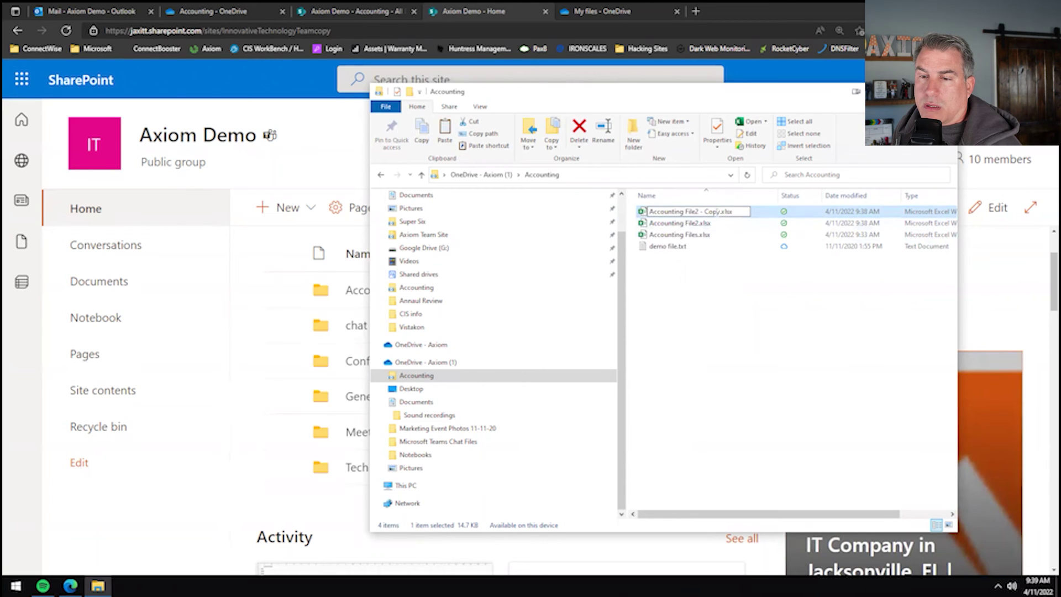
pyautogui.press('BackSpace')
pyautogui.press('BackSpace')
pyautogui.press('BackSpace')
pyautogui.press('BackSpace')
pyautogui.press('BackSpace')
pyautogui.press('BackSpace')
pyautogui.press('BackSpace')
pyautogui.press('BackSpace')
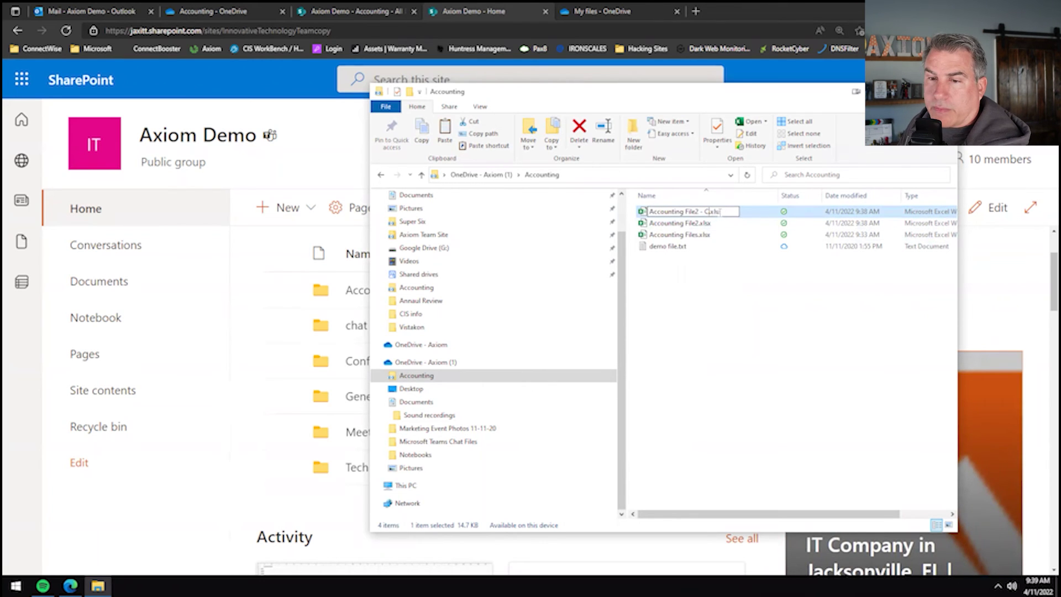
pyautogui.write('3')
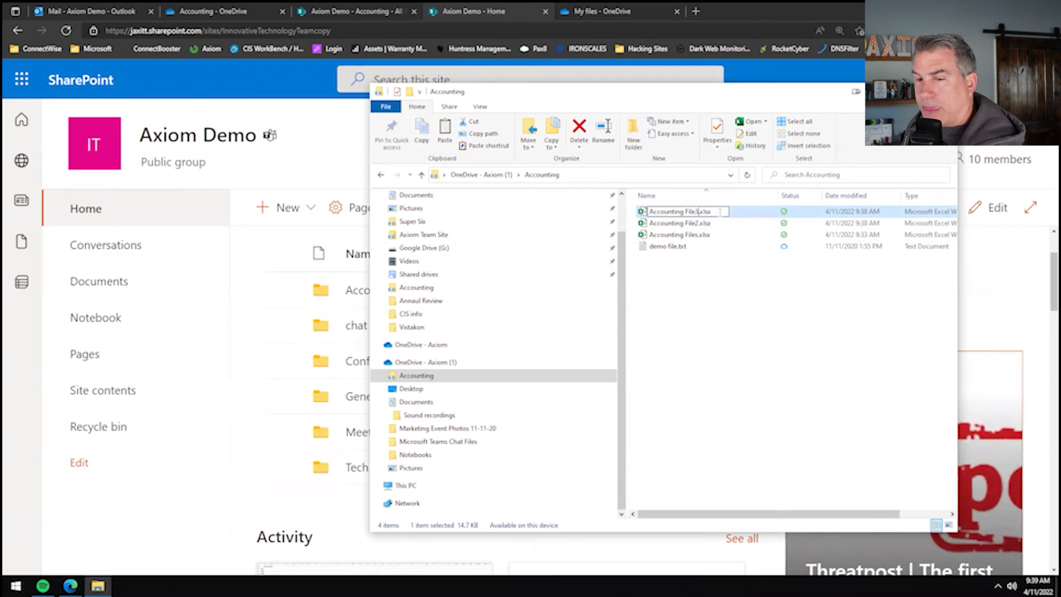
pyautogui.click(711, 298)
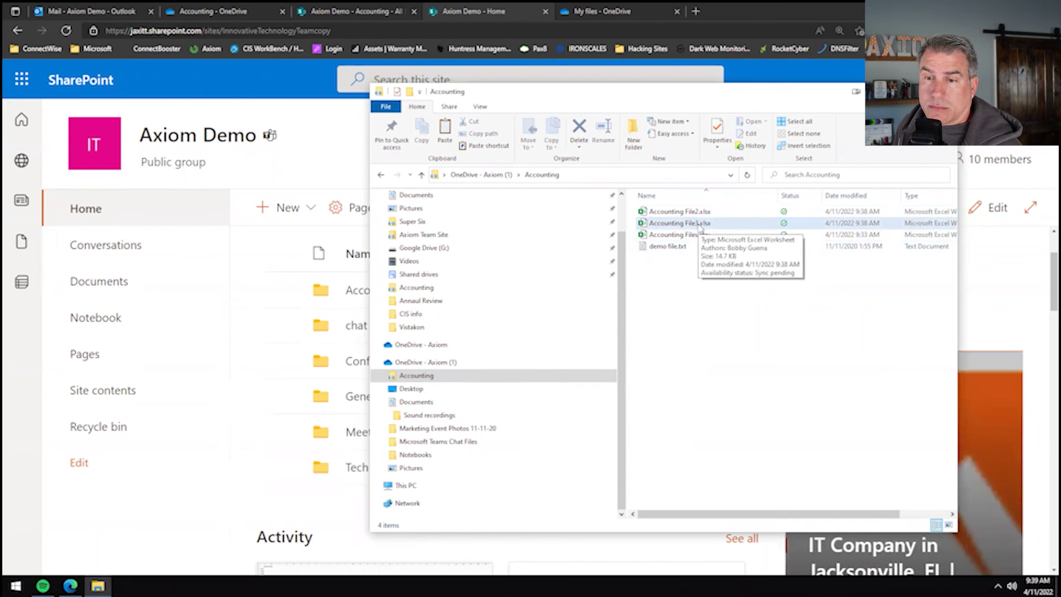
# Open Accounting File3.xlsx in desktop Excel and maximize its window
pyautogui.click(696, 224)
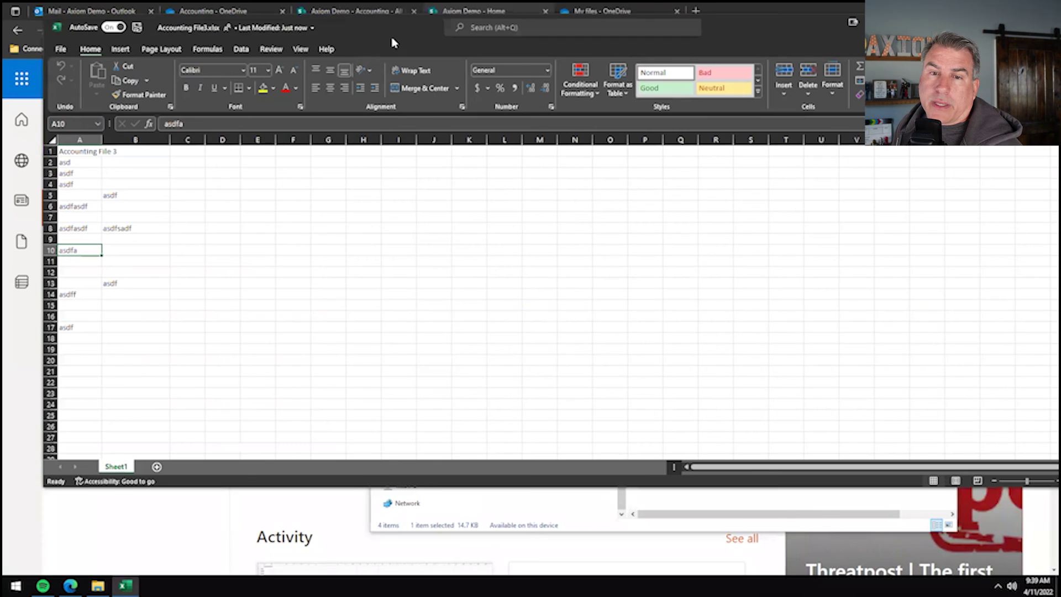
pyautogui.doubleClick(392, 43)
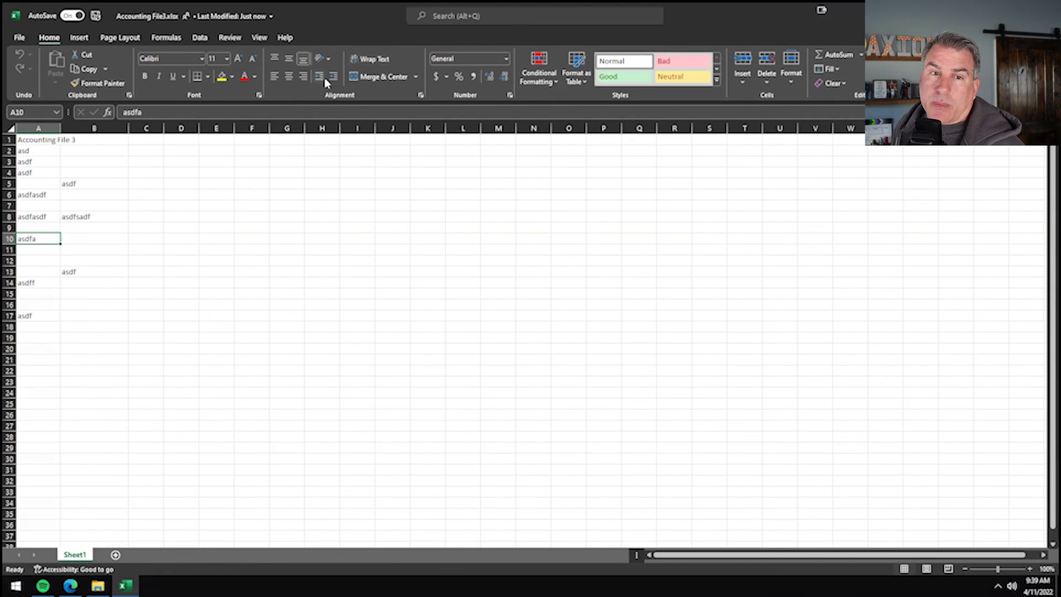